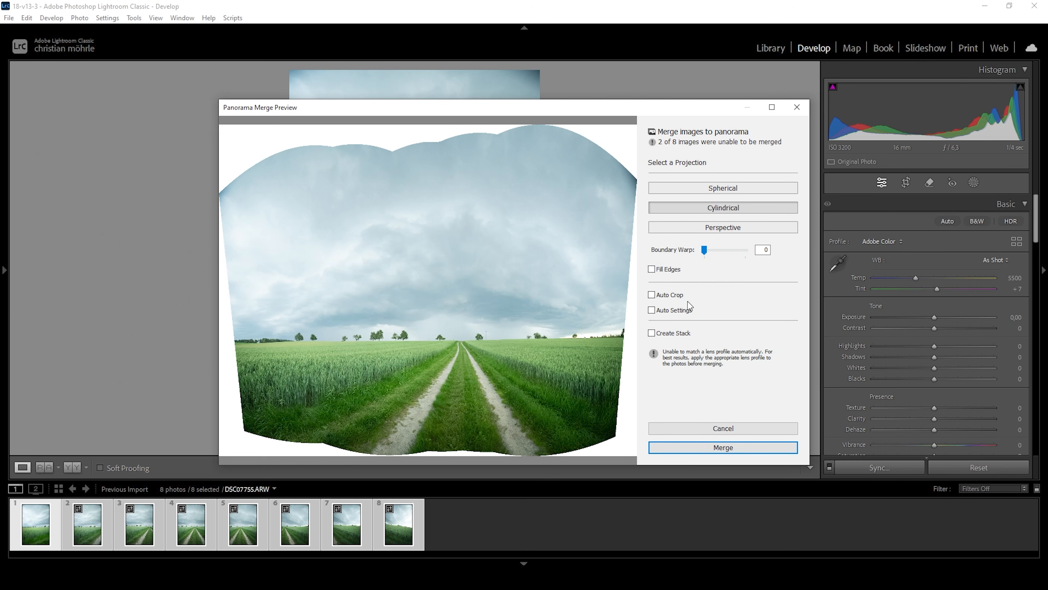
Merge the selected field photos into a panorama using the cylindrical projection.
left_click(724, 449)
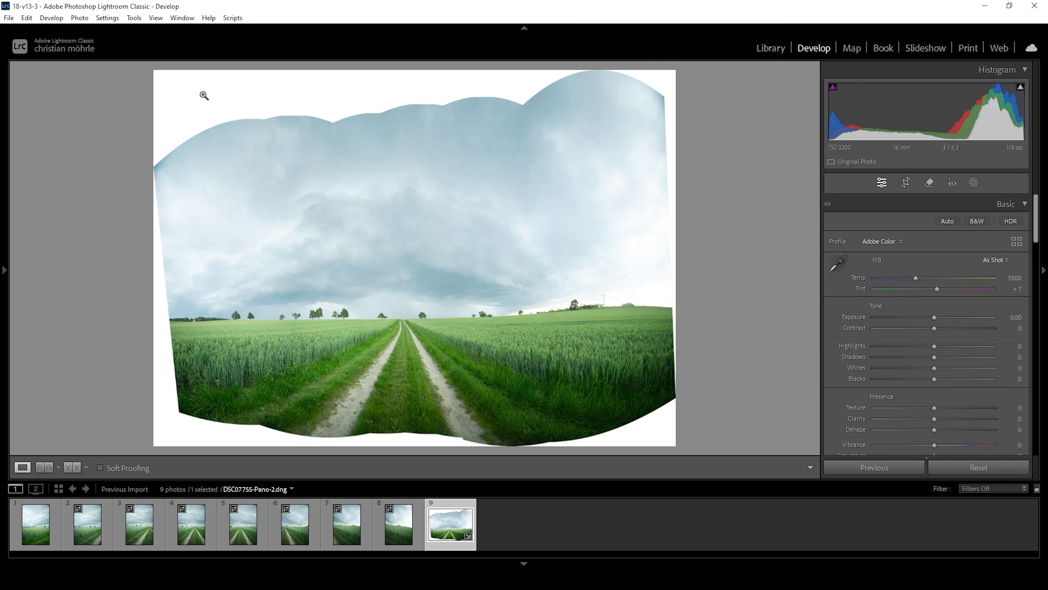
Straighten the panorama to an angle of 1.02 and crop all four sides to exclude the curved white borders.
left_click(905, 182)
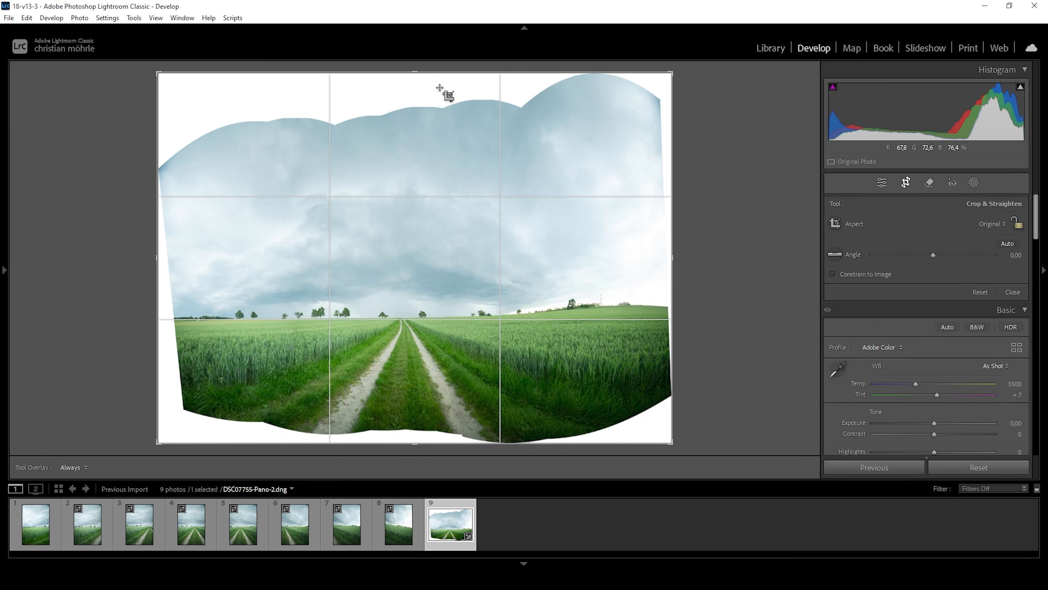
left_click_drag(420, 73, 429, 97)
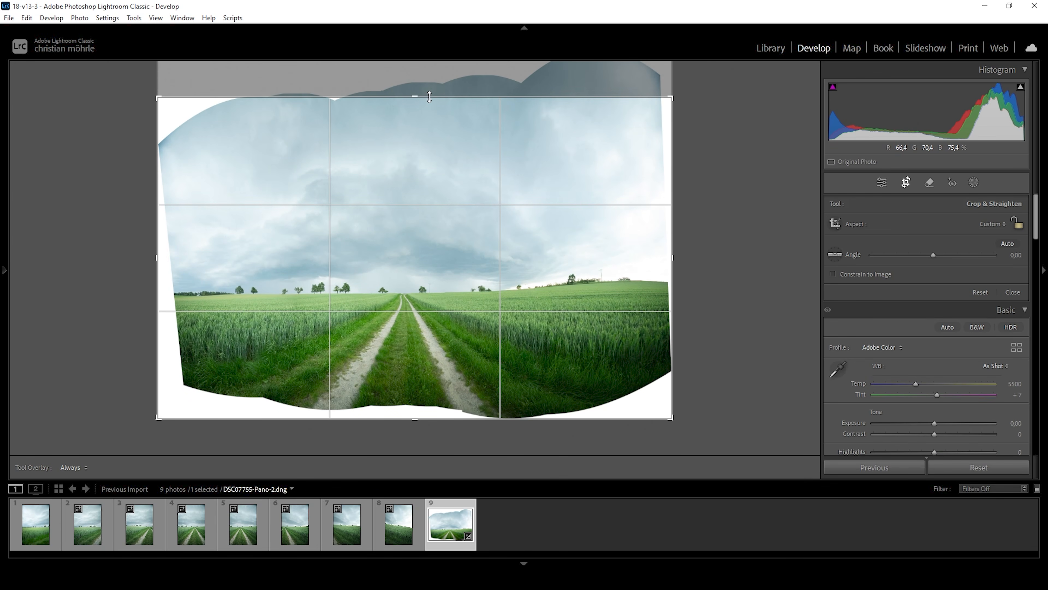
left_click_drag(685, 93, 688, 99)
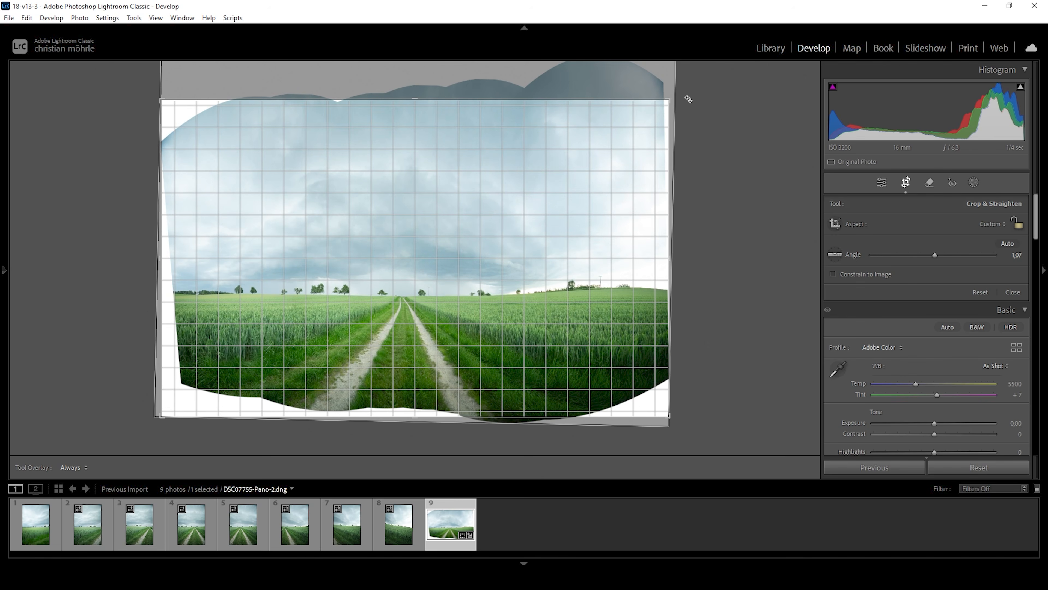
left_click_drag(688, 99, 688, 100)
left_click_drag(421, 415, 428, 400)
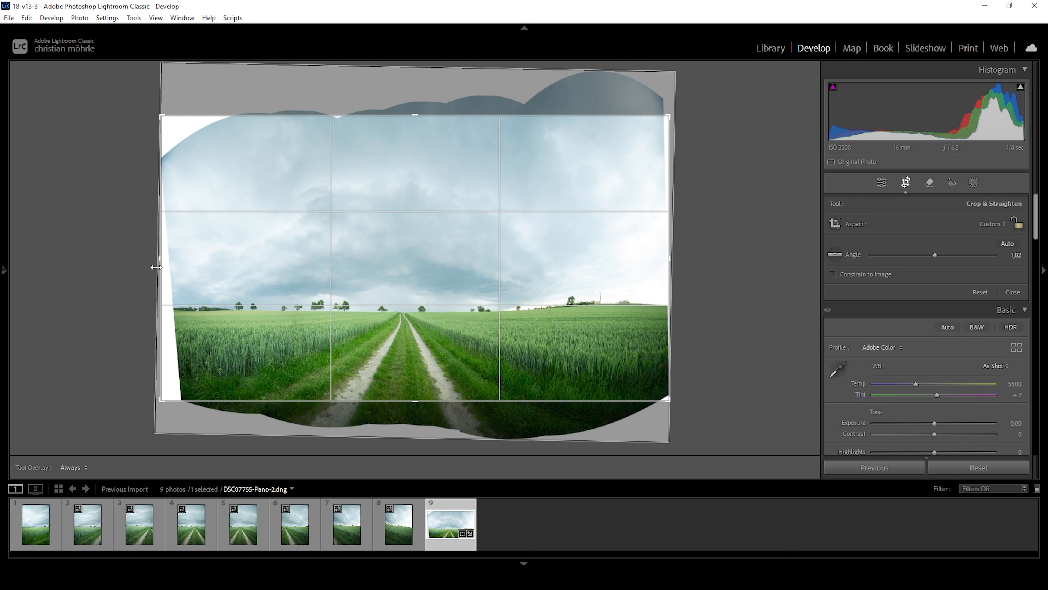
left_click_drag(157, 258, 166, 260)
left_click_drag(660, 258, 631, 258)
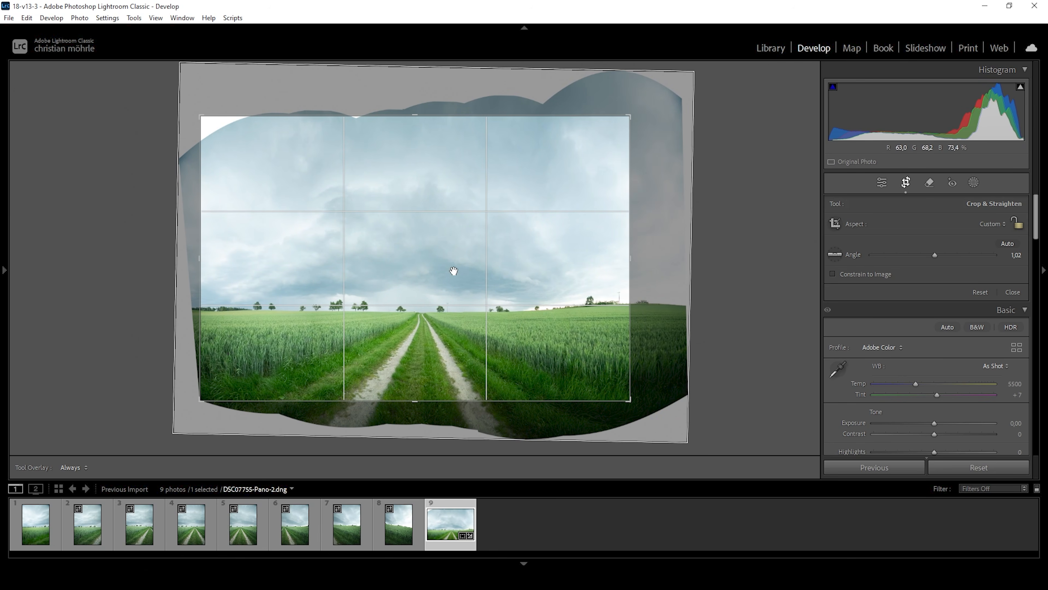
left_click_drag(398, 117, 398, 131)
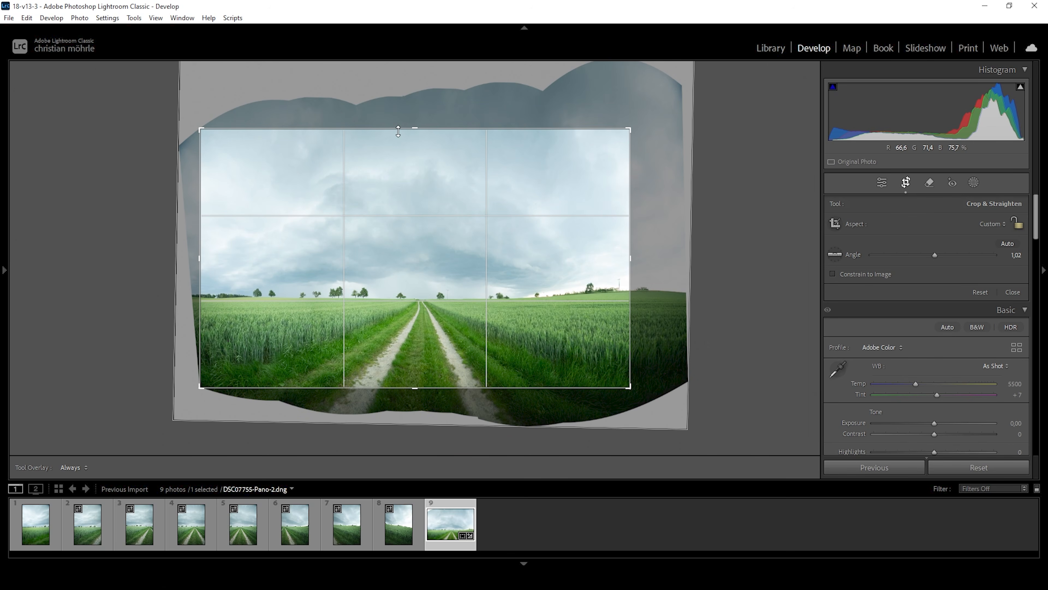
left_click(890, 182)
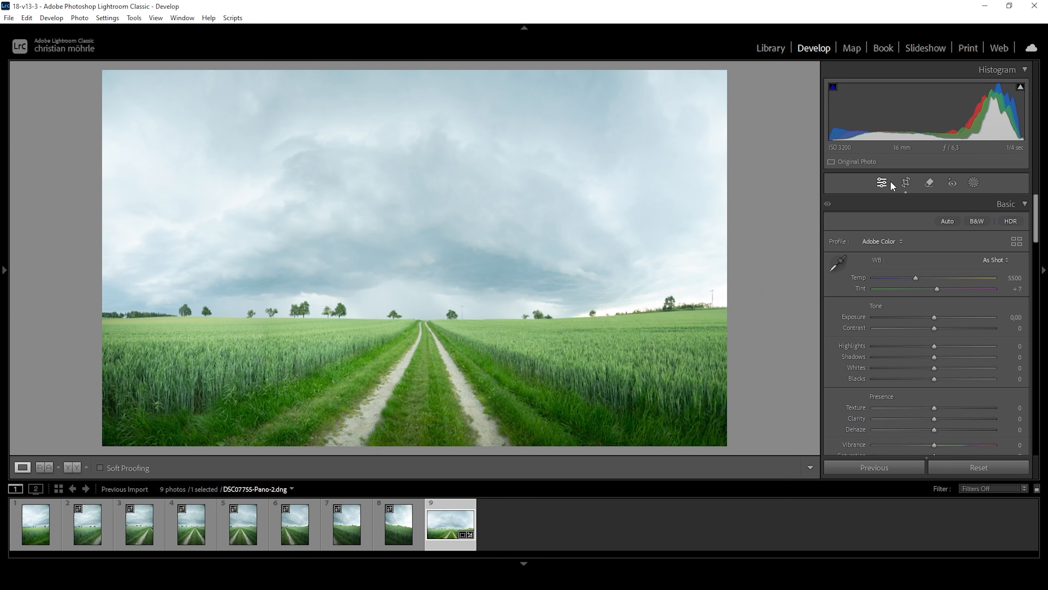
Apply the Adobe Standard profile and set Exposure to −0.40, Highlights to −54 and Blacks to +15.
left_click(886, 240)
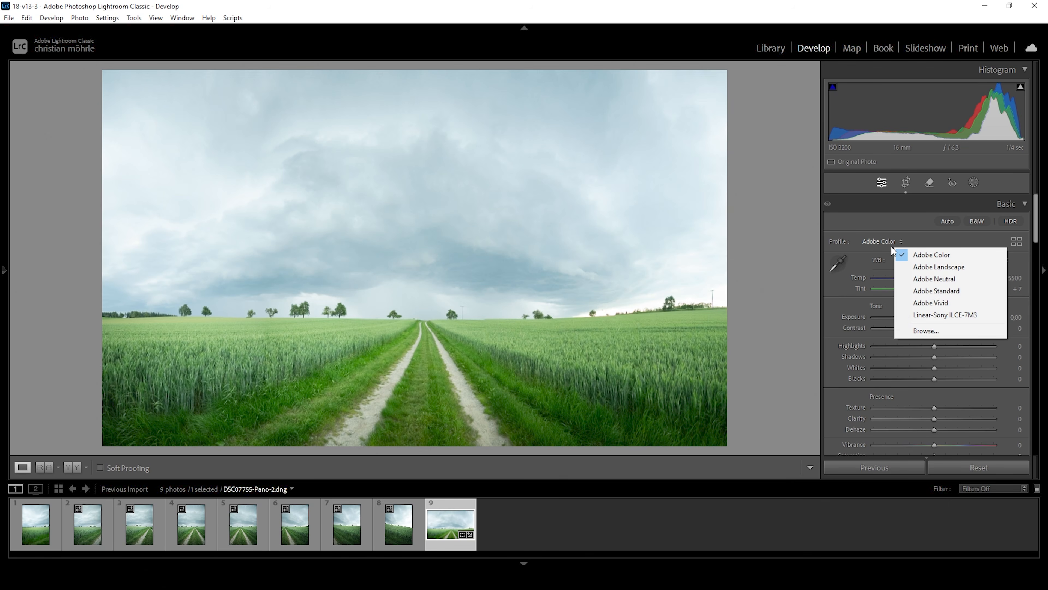
left_click(936, 291)
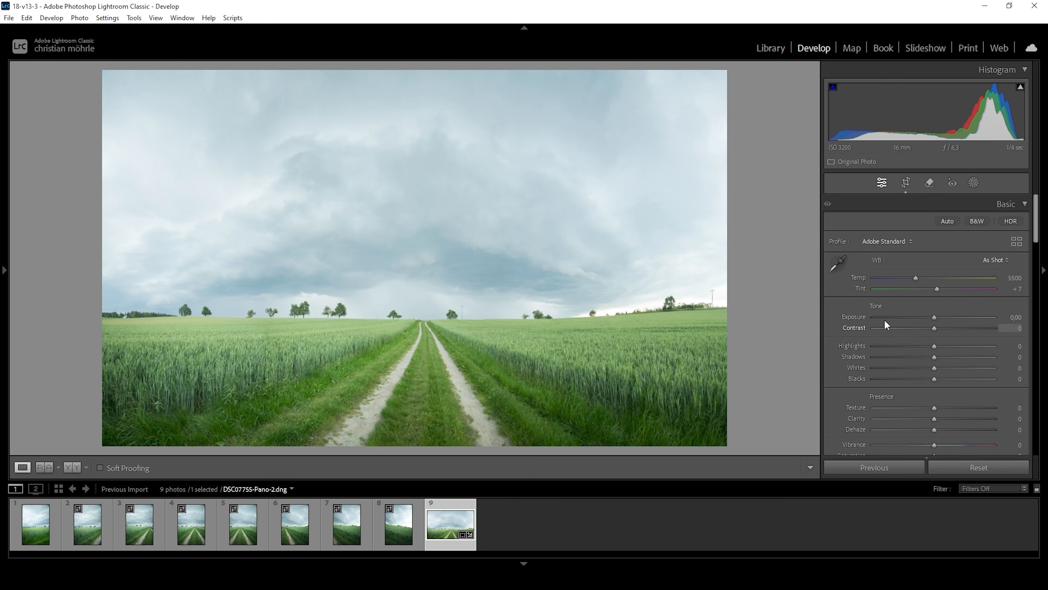
left_click_drag(910, 318, 931, 318)
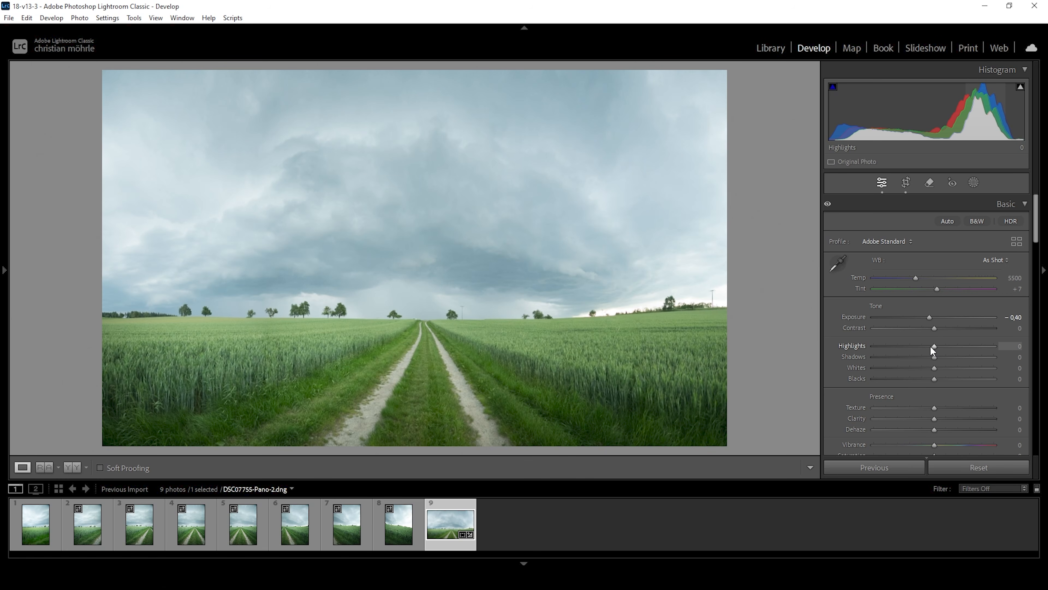
left_click_drag(928, 347, 898, 348)
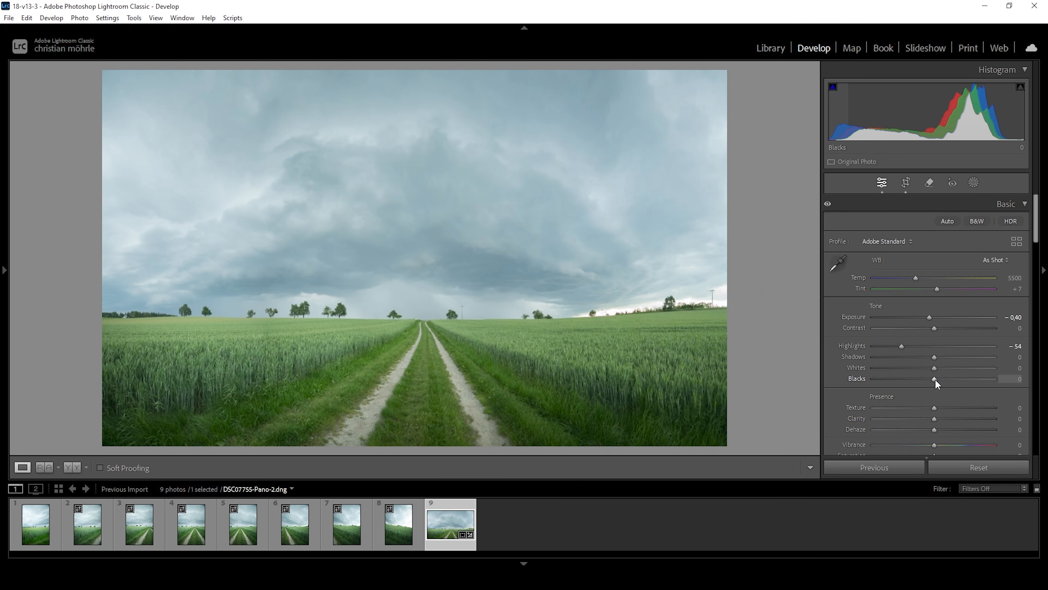
left_click_drag(935, 379, 944, 379)
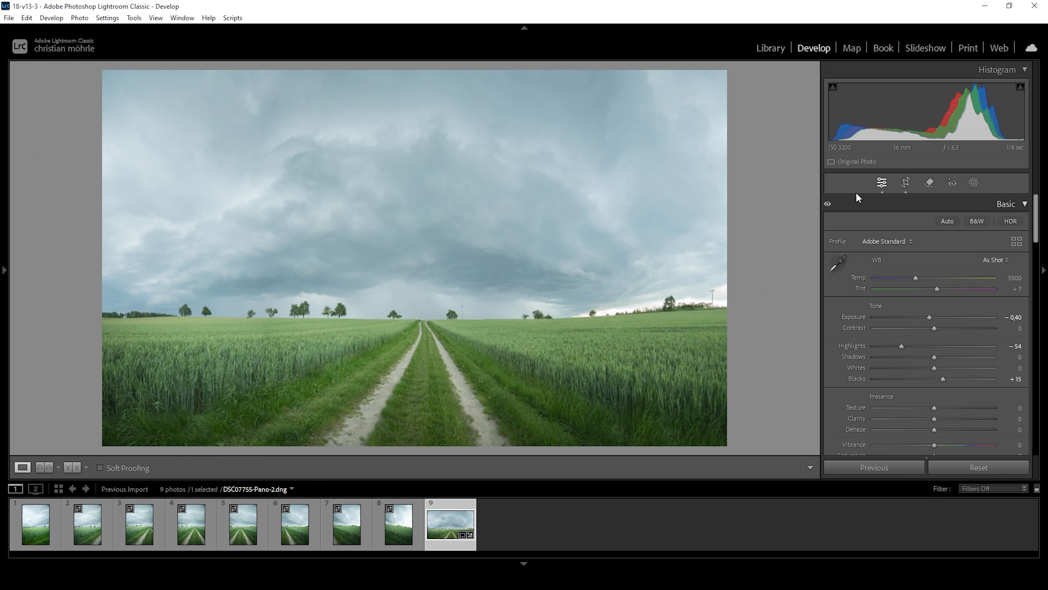
Level the panorama's horizon by adjusting the crop rotation to an angle of 1.29.
left_click(906, 182)
left_click_drag(644, 128, 646, 127)
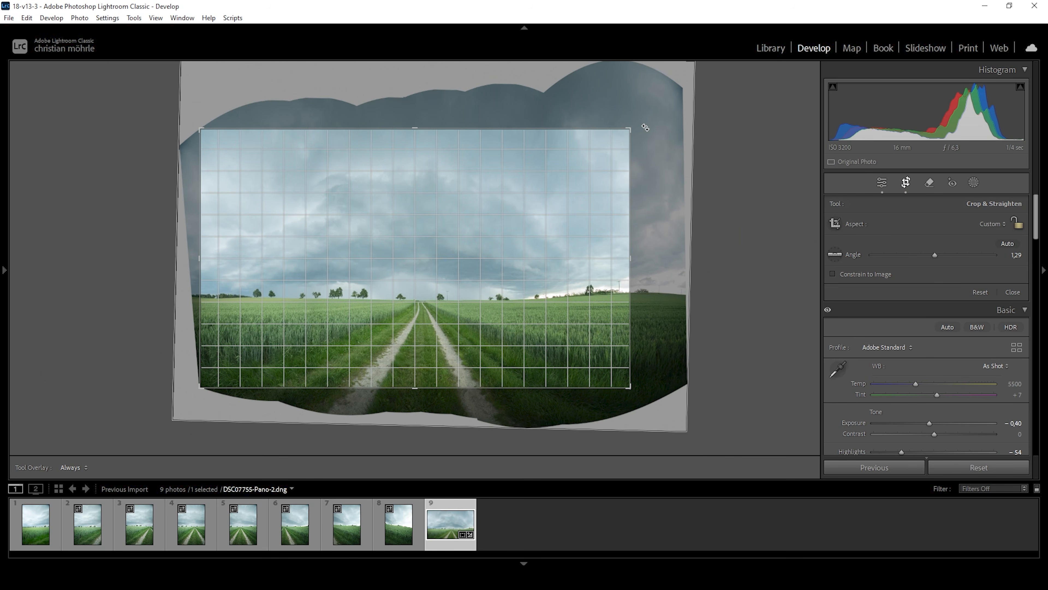
left_click_drag(646, 128, 645, 127)
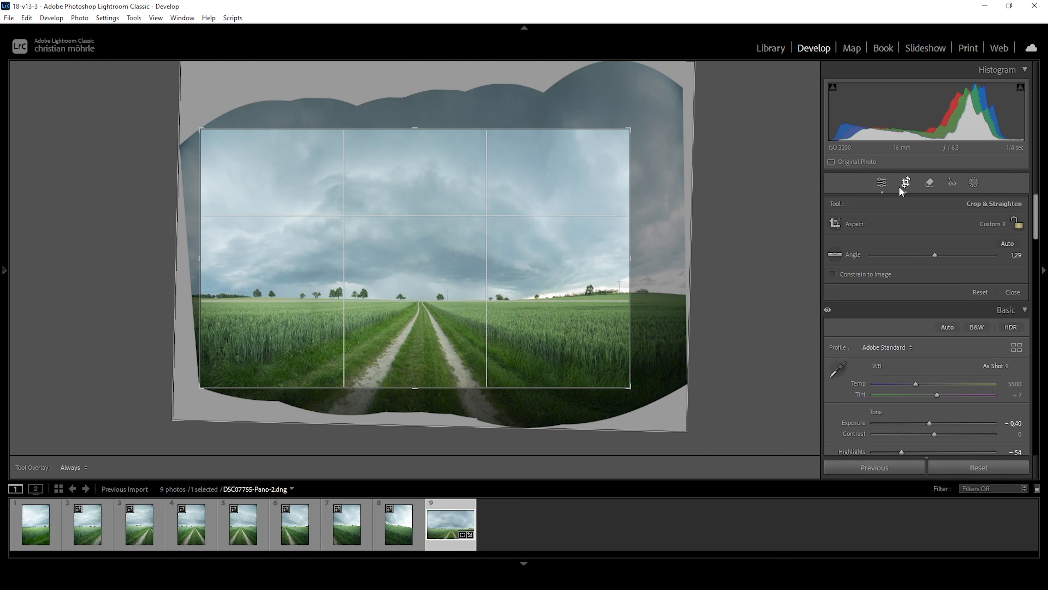
left_click(905, 182)
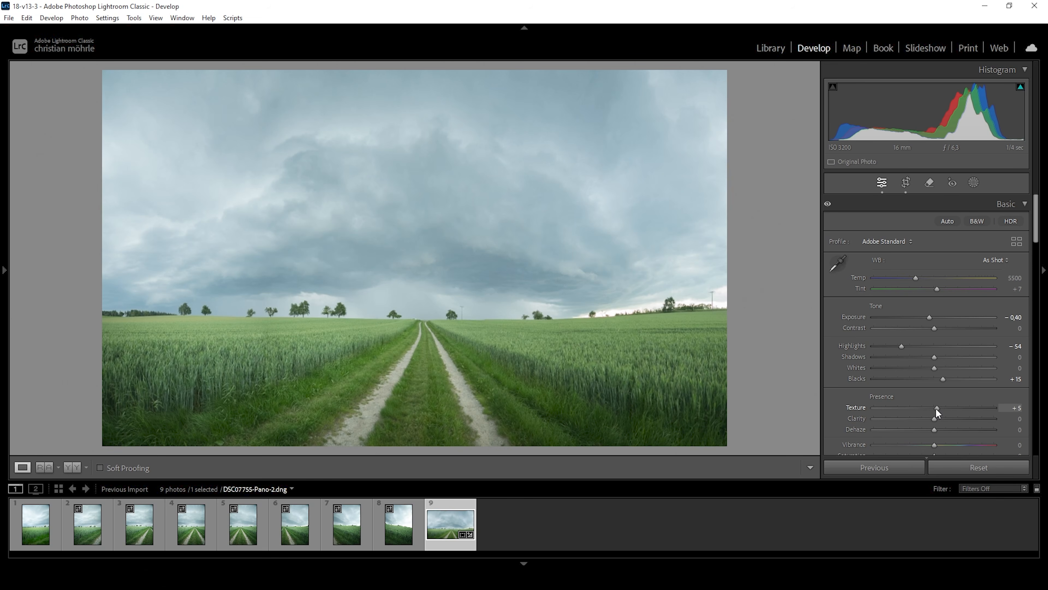
Set Texture to +7, Clarity to +5, Dehaze to +4, Vibrance to +13 and Saturation to +8, and compare before and after.
left_click_drag(936, 408, 937, 408)
left_click_drag(937, 417, 937, 416)
left_click_drag(936, 430, 937, 430)
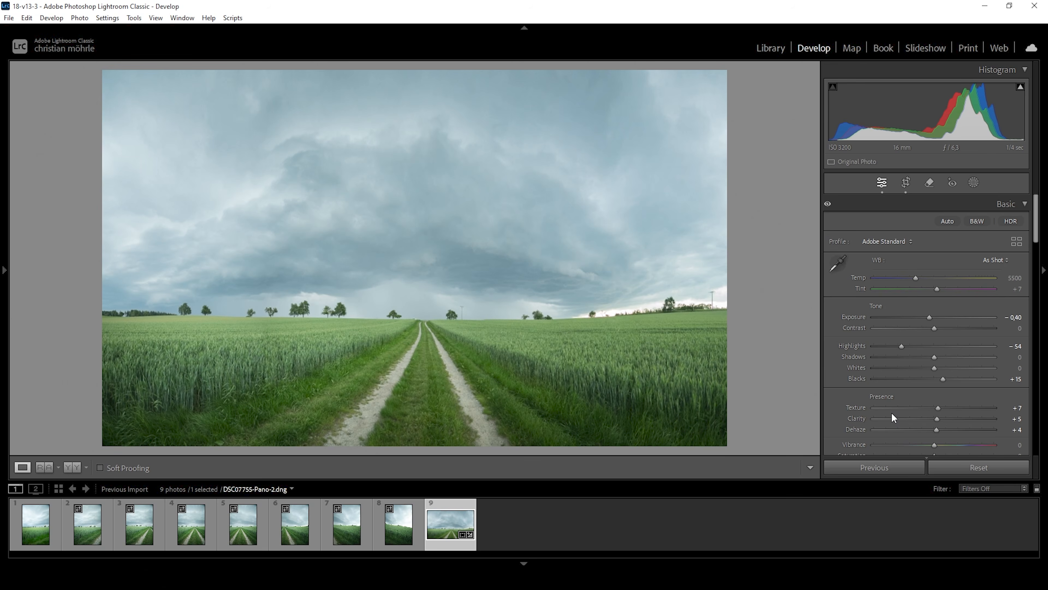
scroll(891, 413, "down", 2)
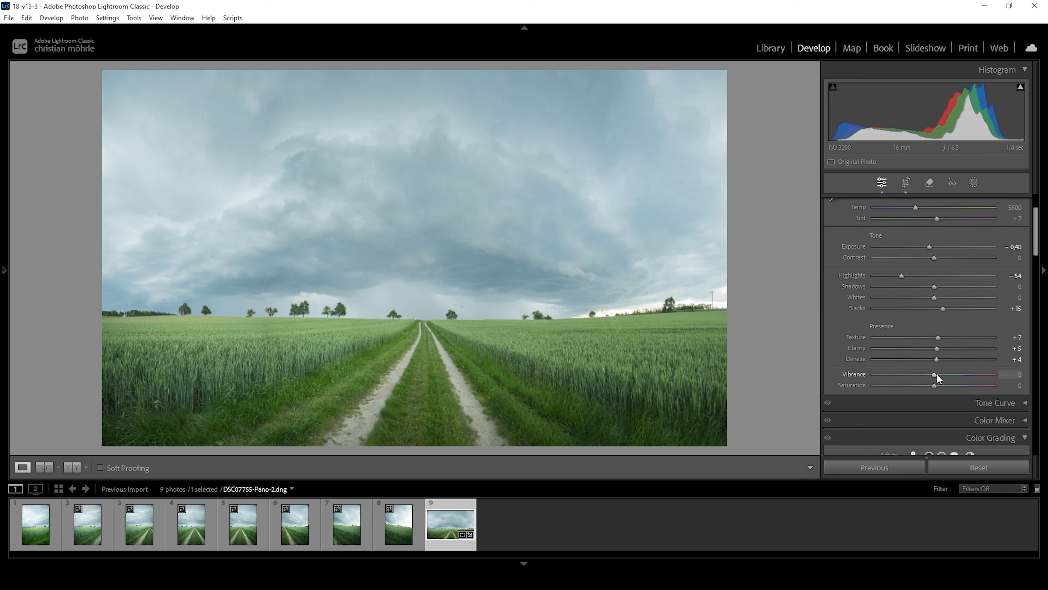
left_click_drag(941, 374, 943, 376)
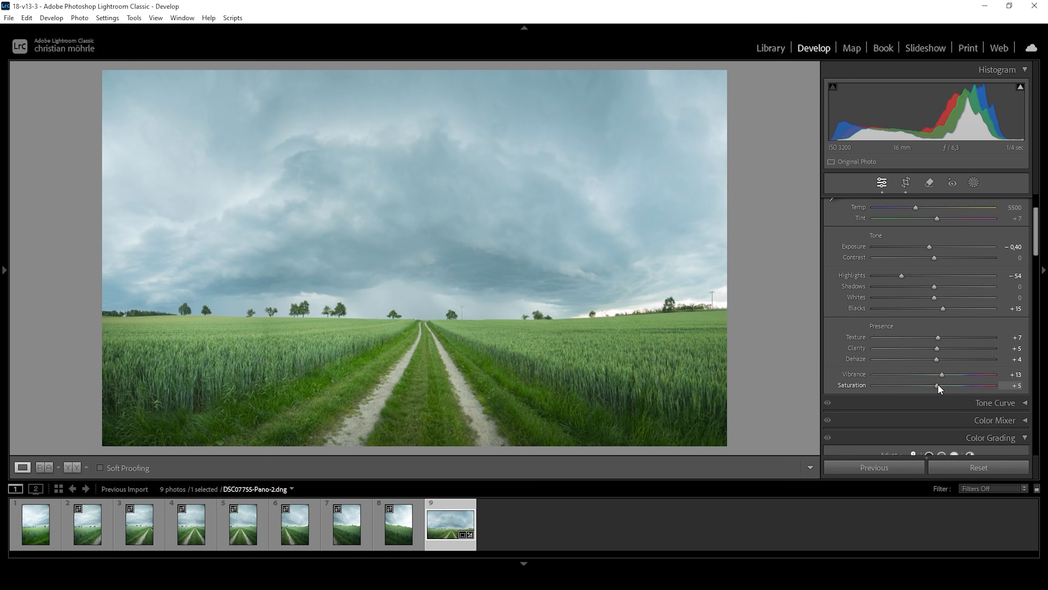
left_click_drag(938, 384, 939, 384)
left_click(72, 468)
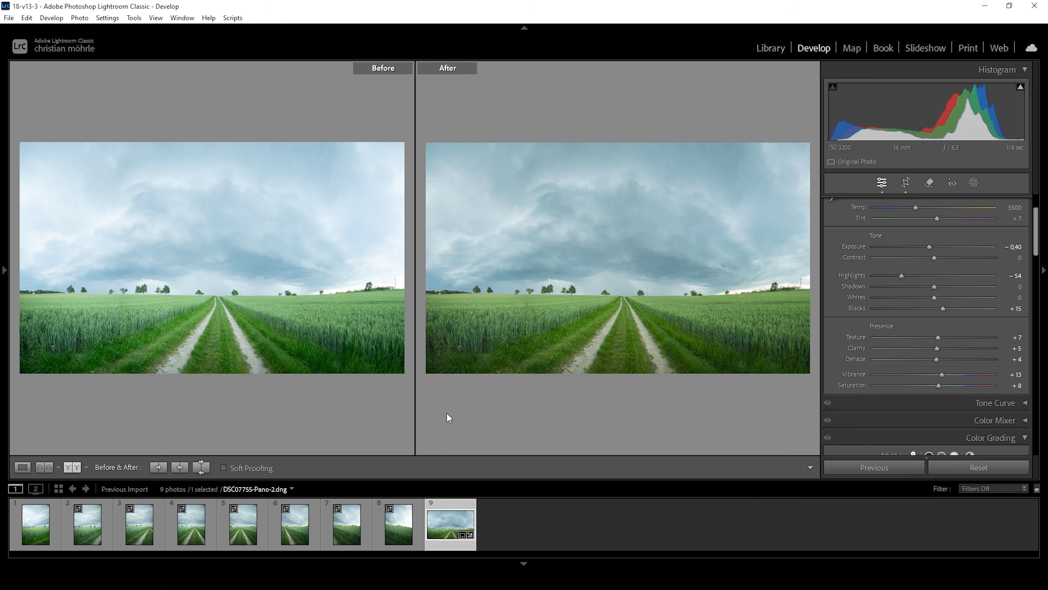
left_click(23, 468)
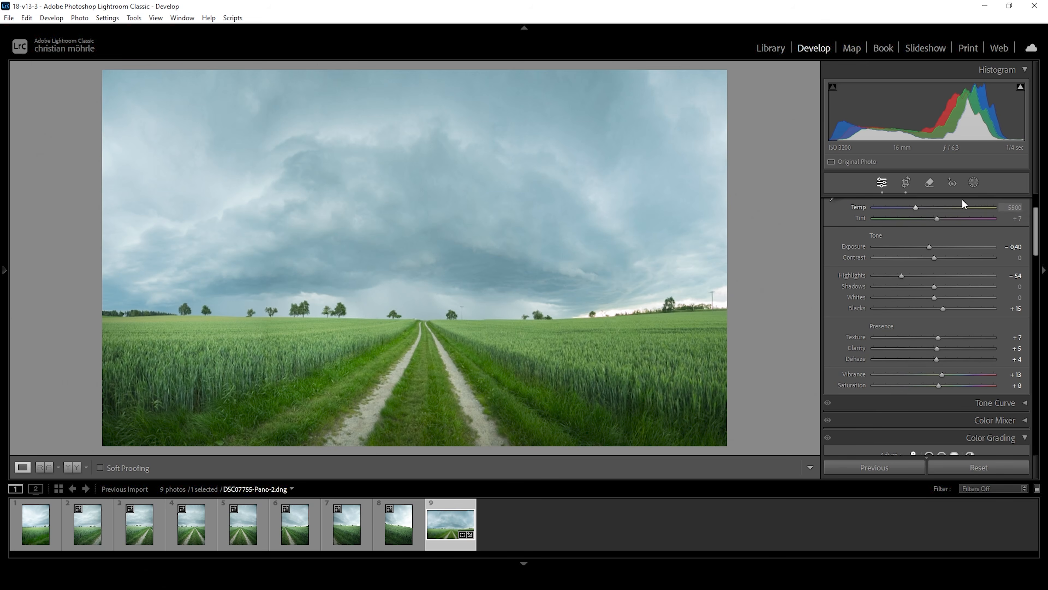
Add a linear gradient mask covering the sky, with its transition running across the horizon.
left_click(974, 182)
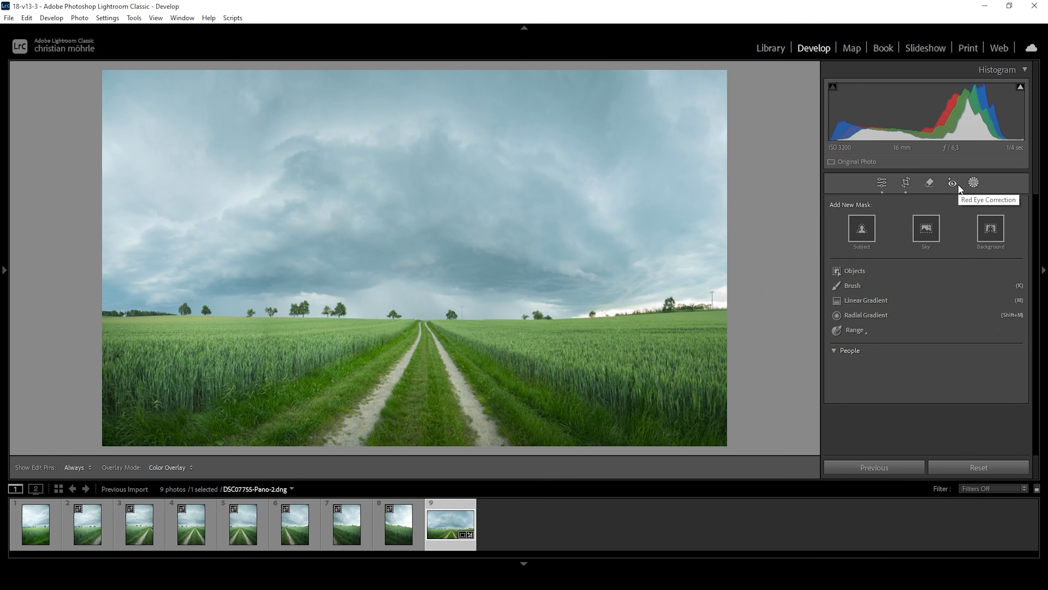
left_click(869, 300)
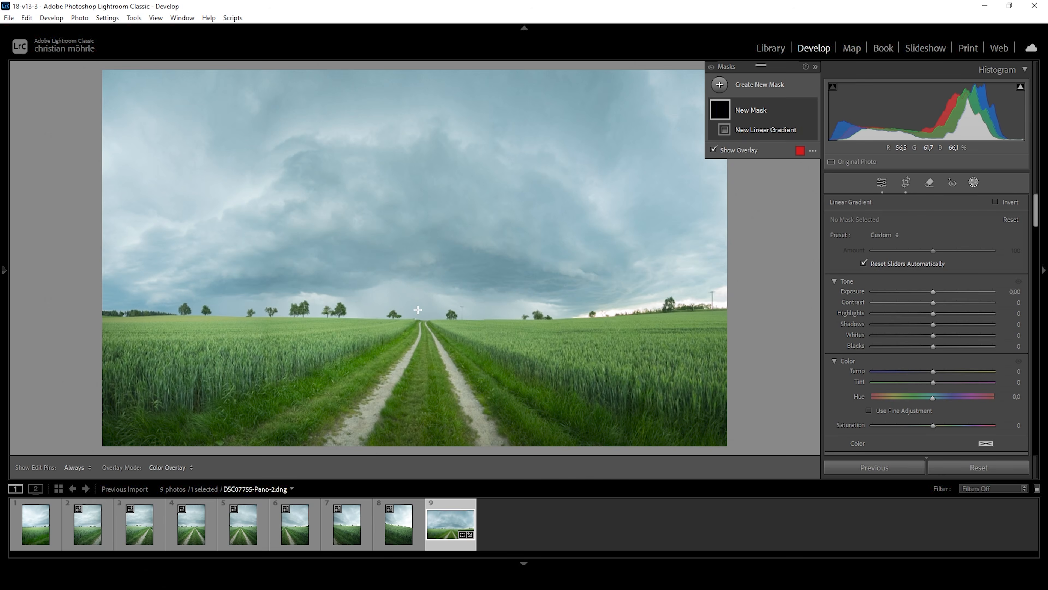
left_click_drag(418, 311, 424, 257)
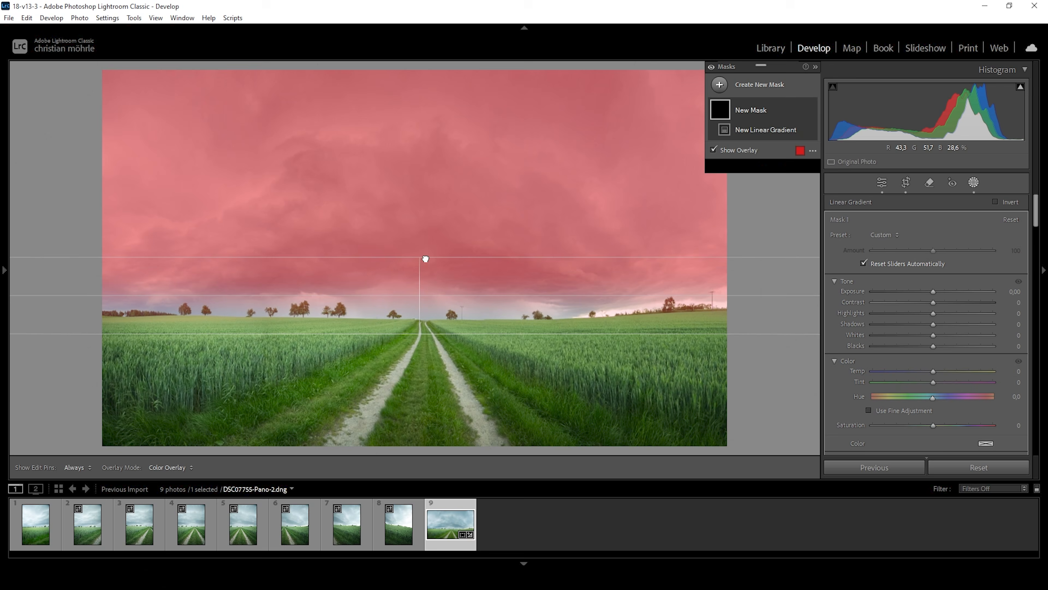
left_click_drag(419, 336, 419, 336)
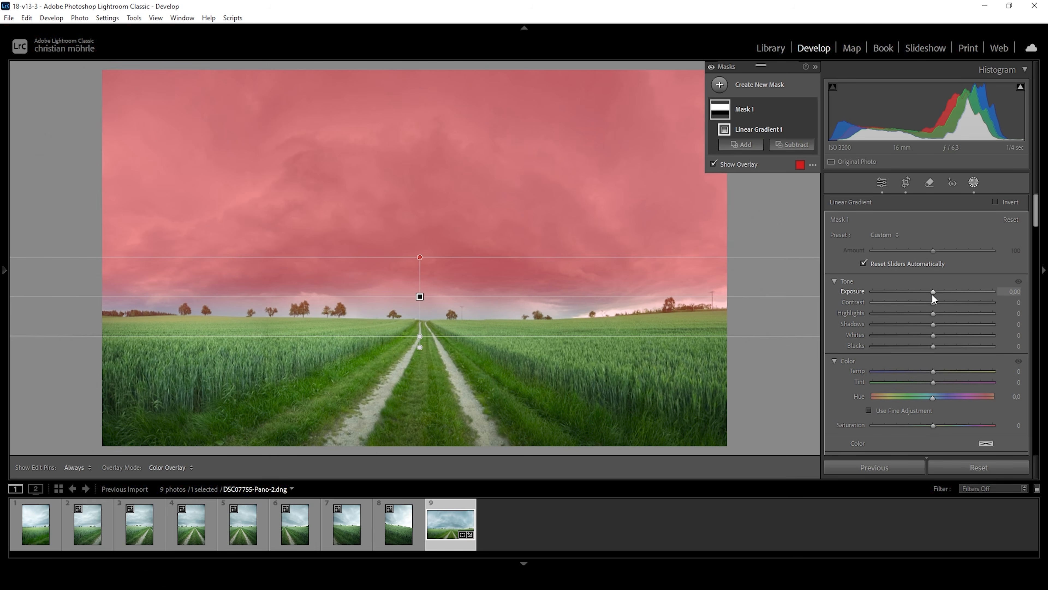
Set the sky gradient mask's Exposure to −0.96, Contrast to 15, Clarity to 49, Texture to 15 and Dehaze to 8.
left_click_drag(932, 290, 917, 290)
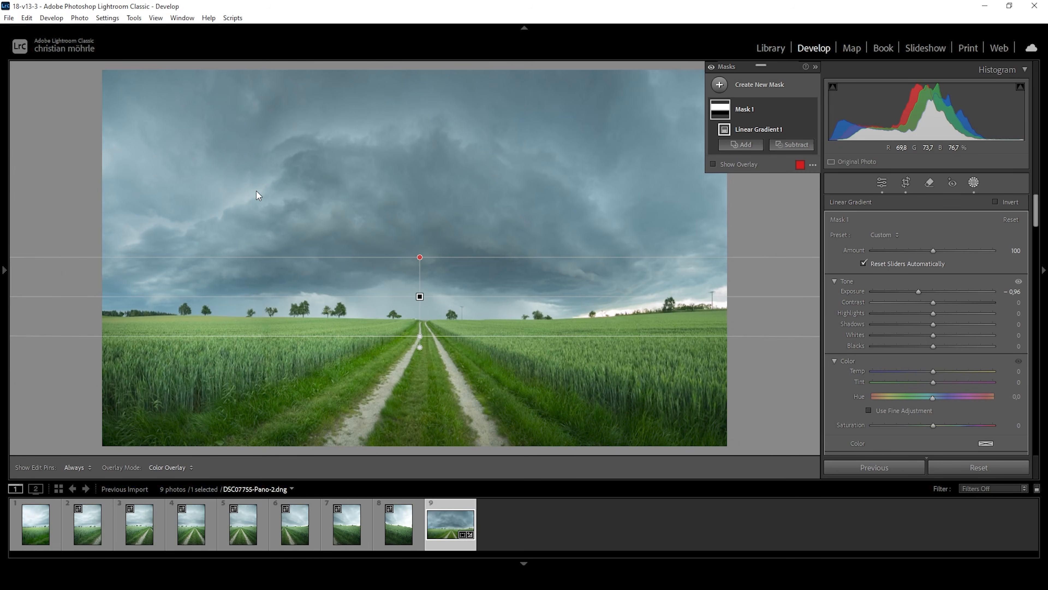
left_click_drag(934, 301, 941, 301)
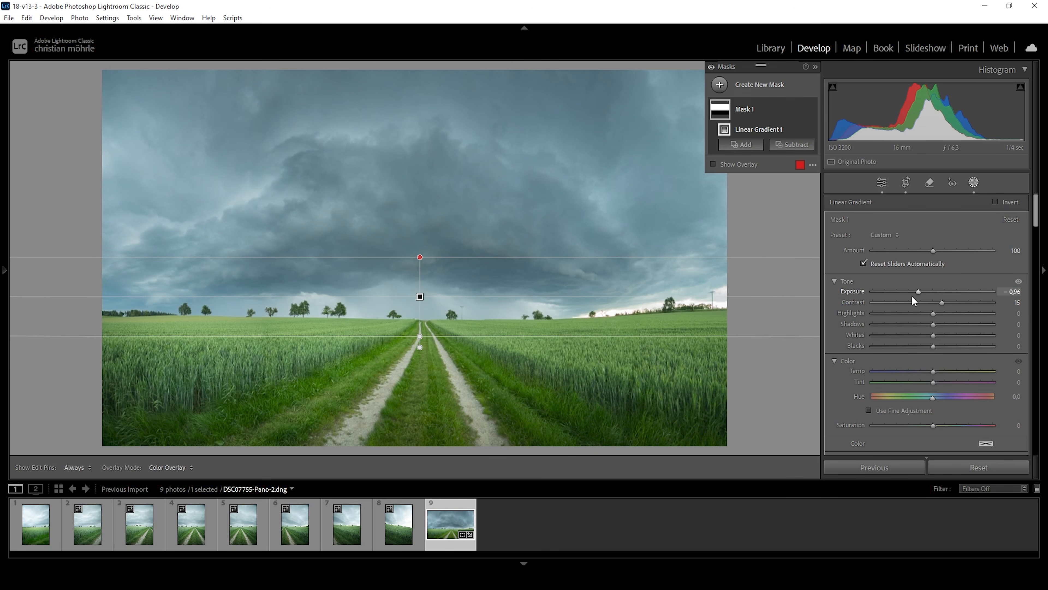
left_click_drag(1036, 203, 1033, 253)
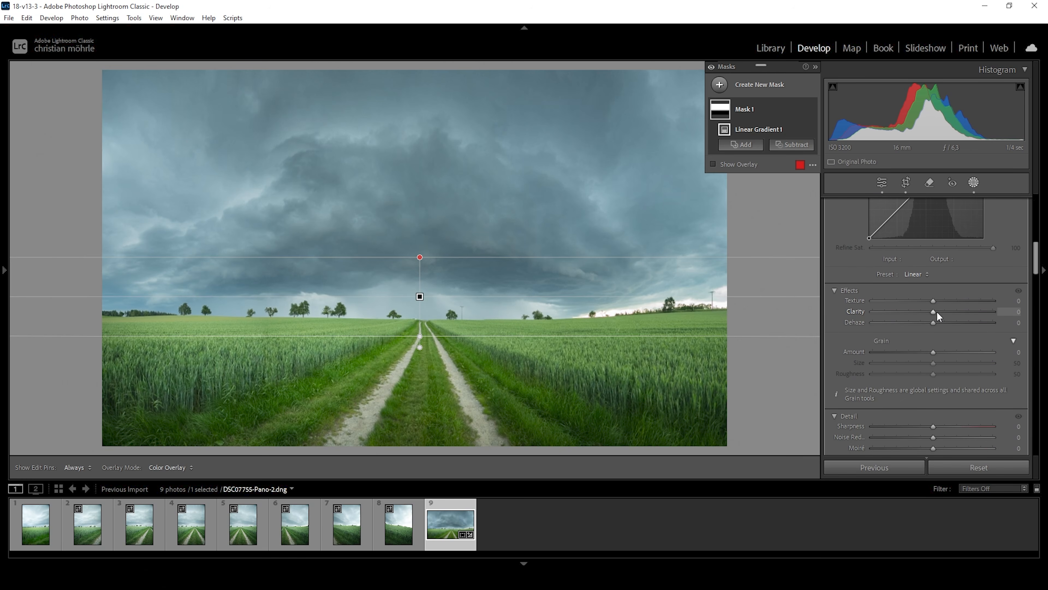
left_click_drag(935, 312, 963, 316)
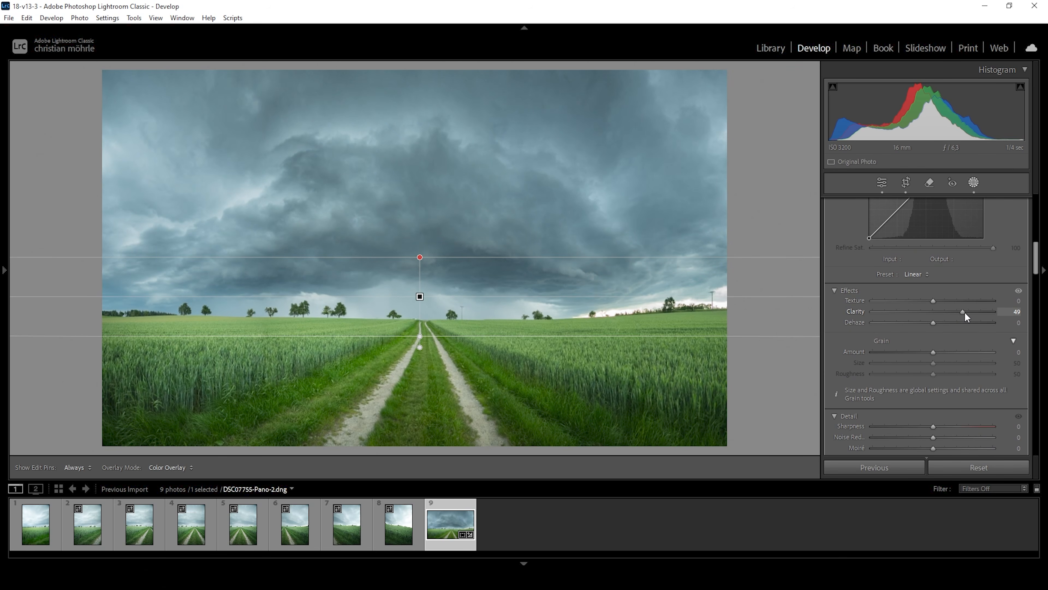
left_click_drag(965, 311, 935, 301)
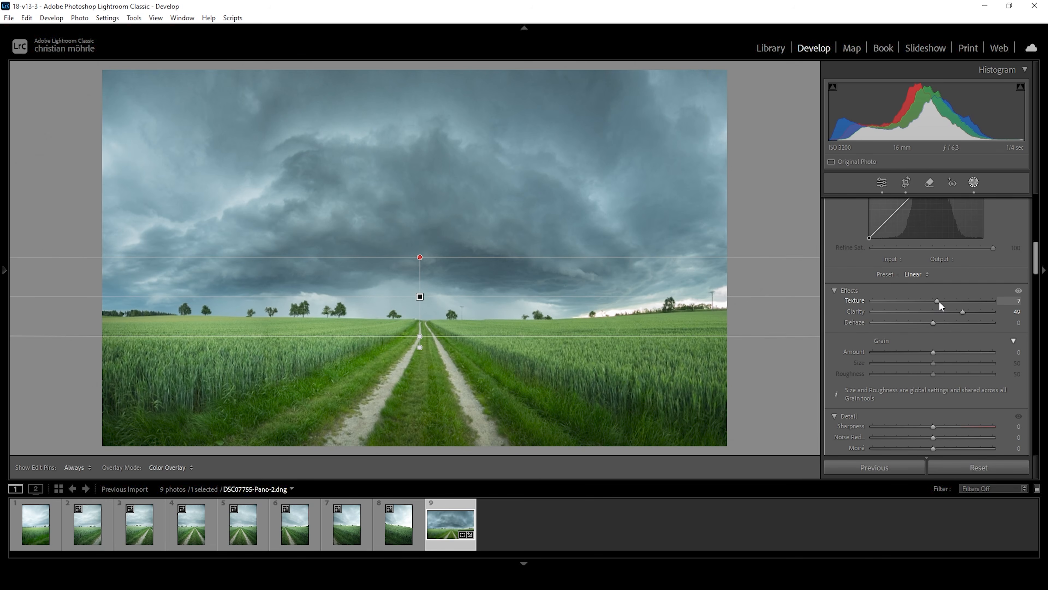
left_click_drag(944, 300, 936, 324)
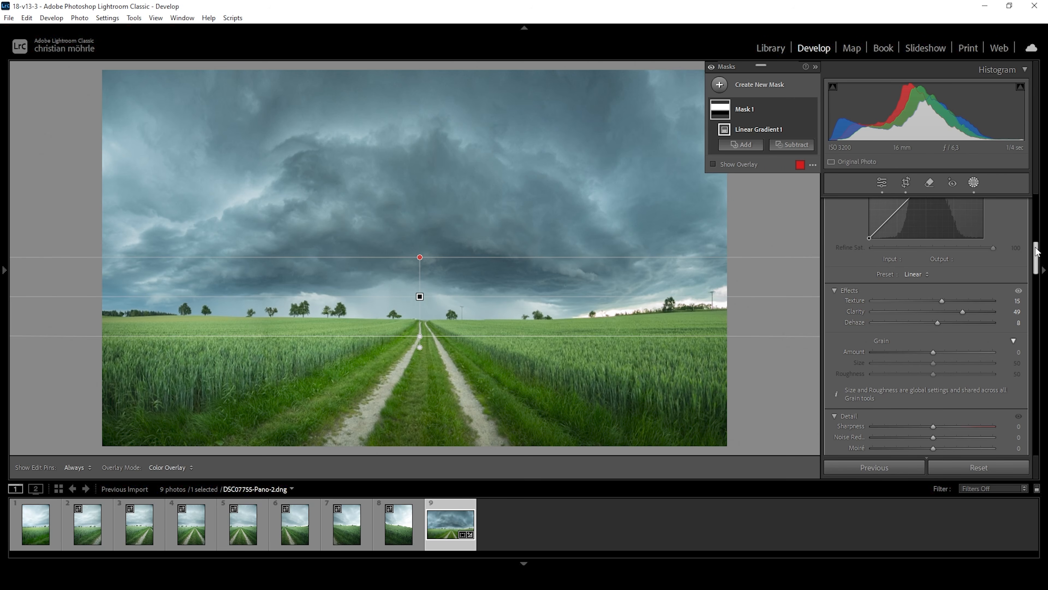
Raise the sky gradient mask's noise reduction to more than 16.
scroll(949, 264, "down", 5)
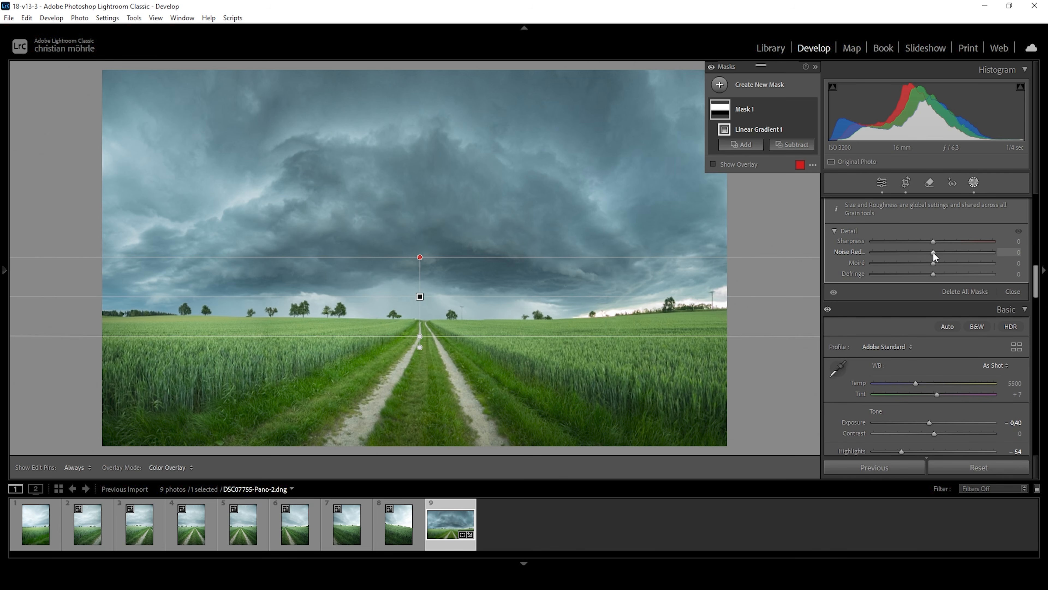
left_click_drag(933, 251, 941, 256)
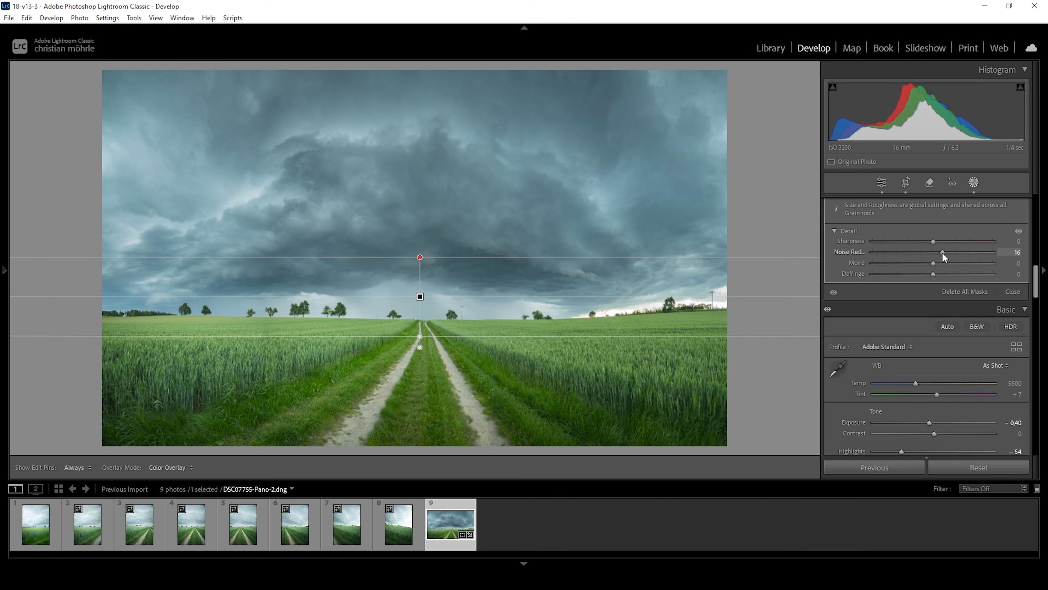
left_click_drag(942, 252, 956, 252)
Add a linear gradient mask fading down from the top edge of the sky, with Shadows at −55 and Blacks at −23.
left_click_drag(1037, 280, 1041, 208)
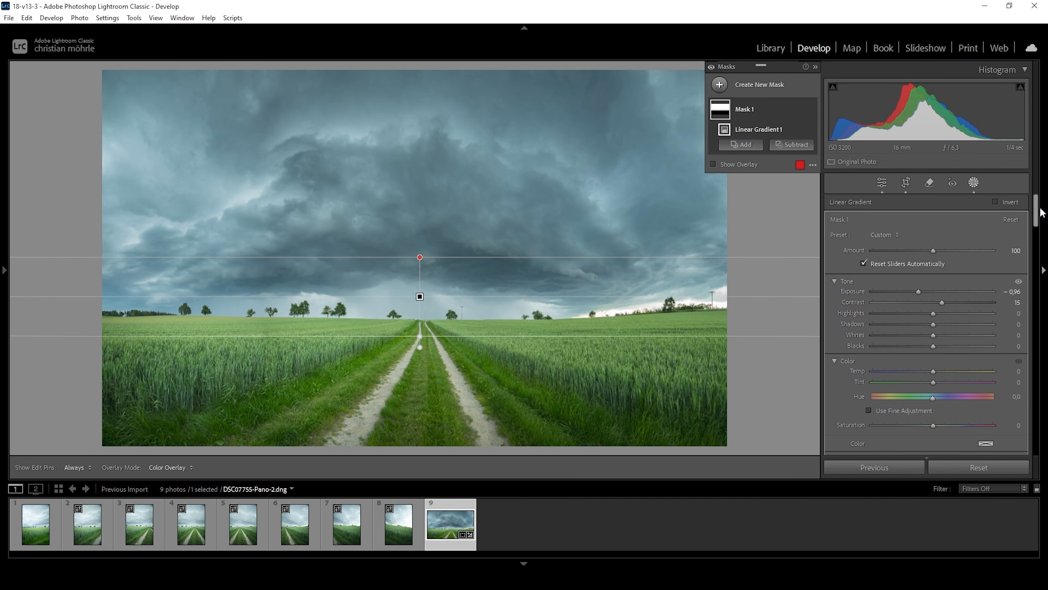
left_click(718, 86)
left_click(776, 202)
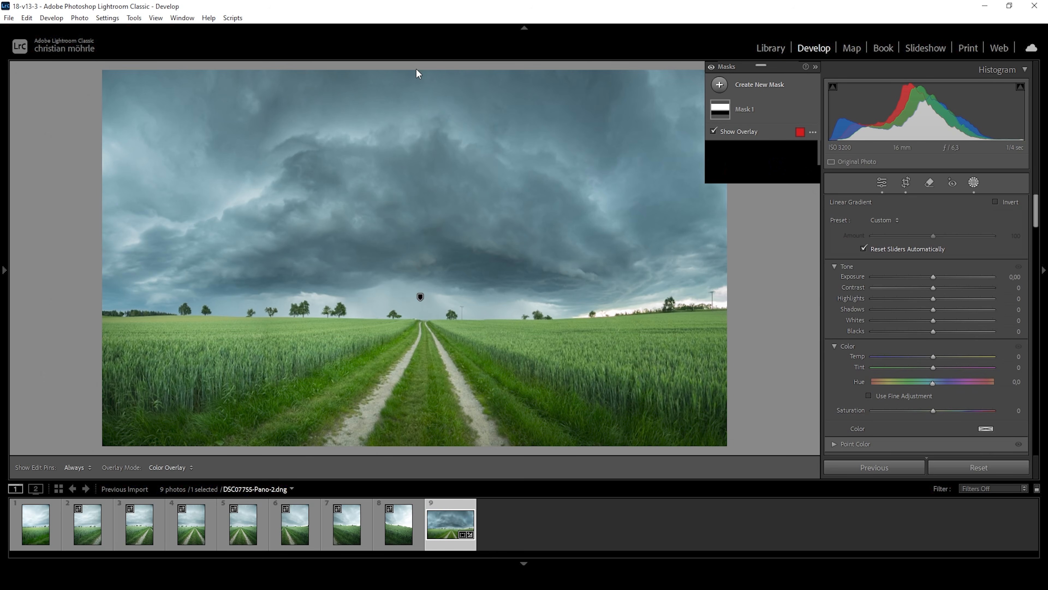
left_click_drag(417, 71, 417, 212)
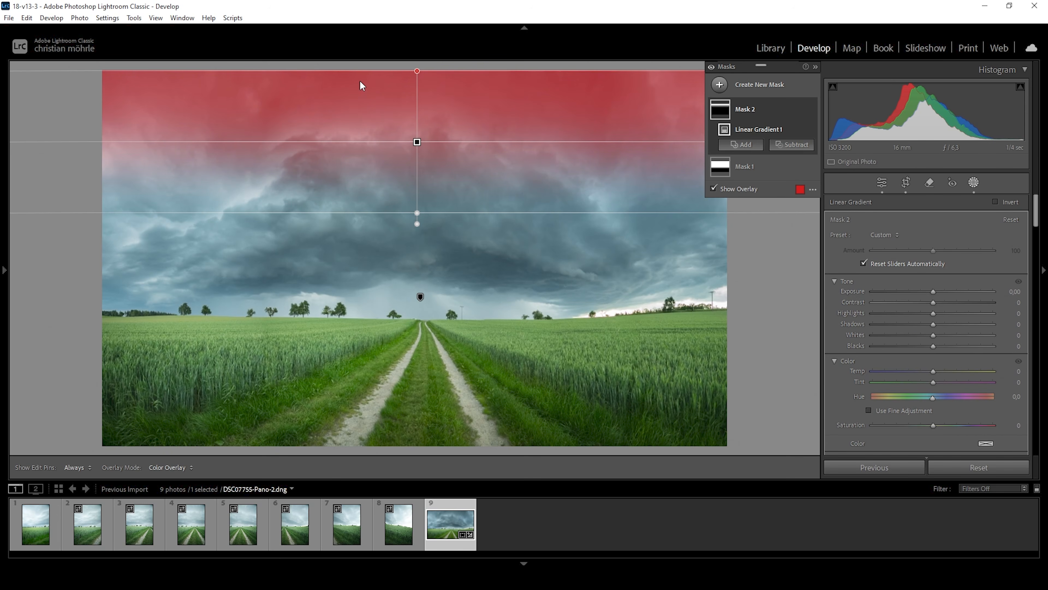
left_click_drag(933, 325, 918, 344)
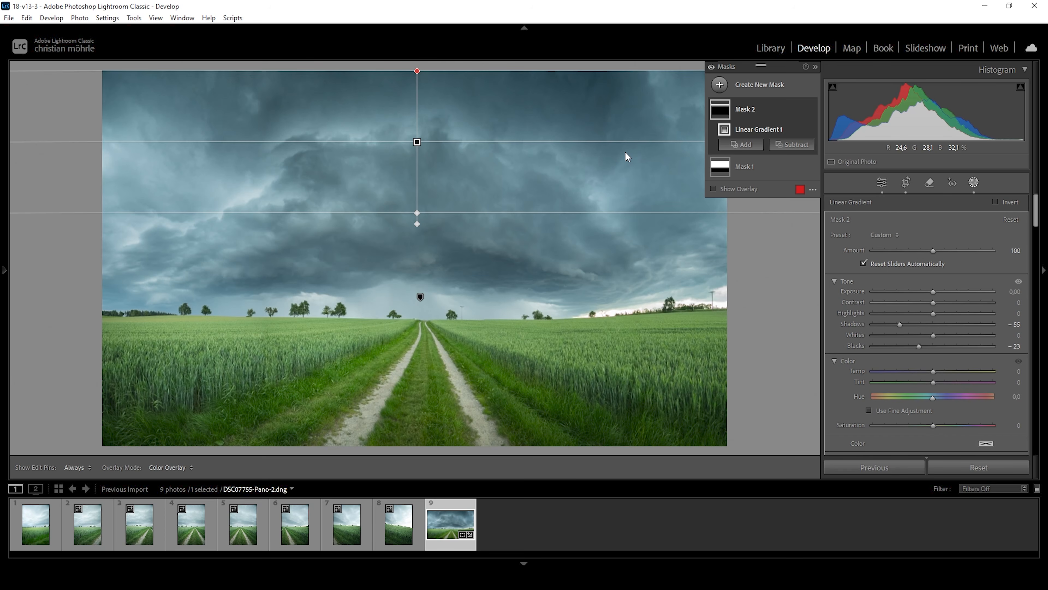
Add a wide radial gradient mask over the central storm cloud and set its Clarity to 55.
left_click(720, 84)
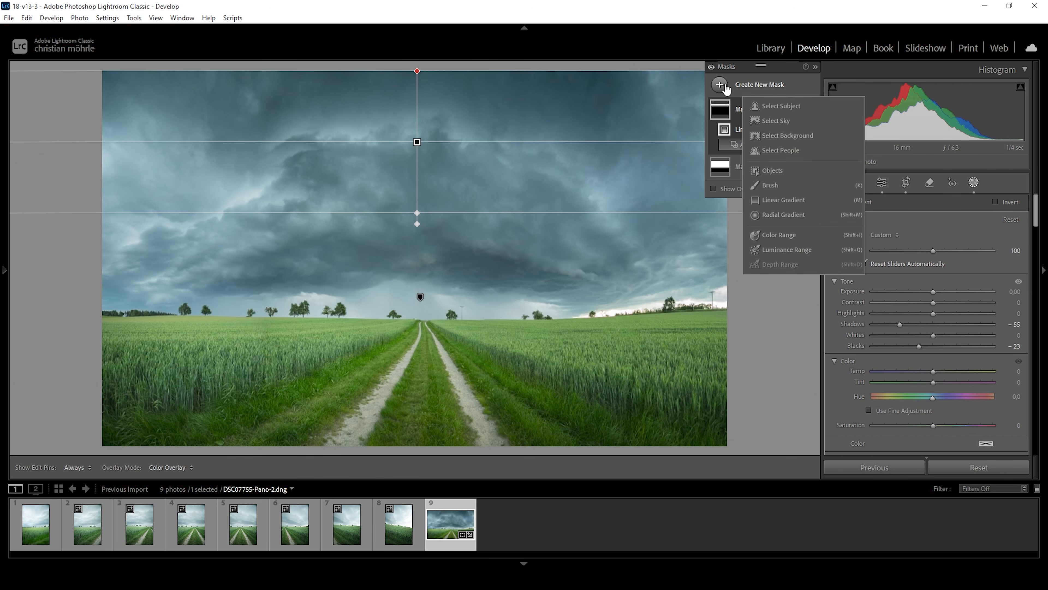
left_click(793, 214)
left_click_drag(403, 252, 632, 336)
left_click_drag(426, 242, 437, 229)
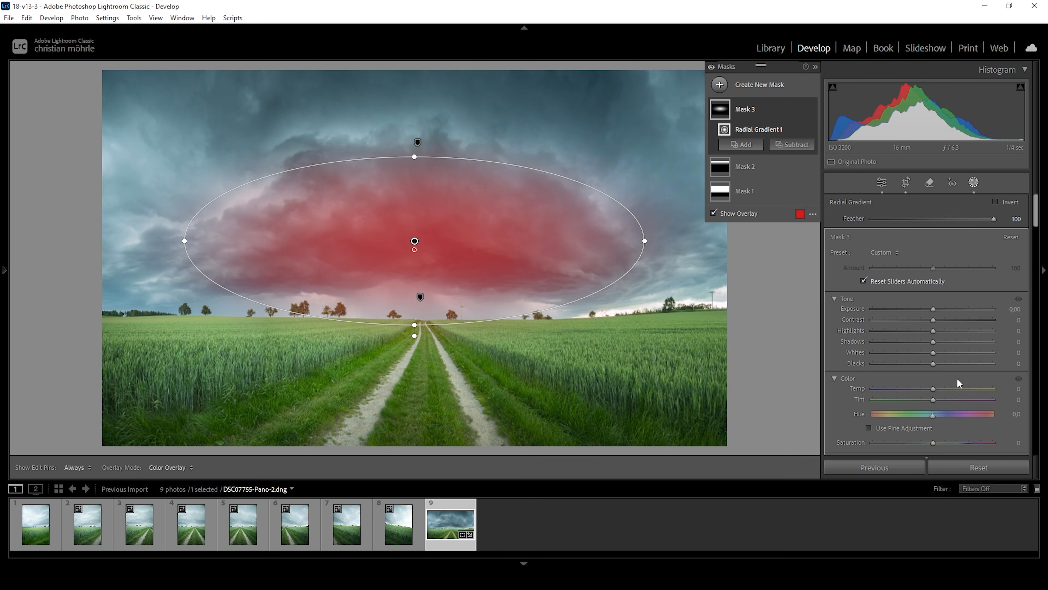
scroll(953, 380, "down", 6)
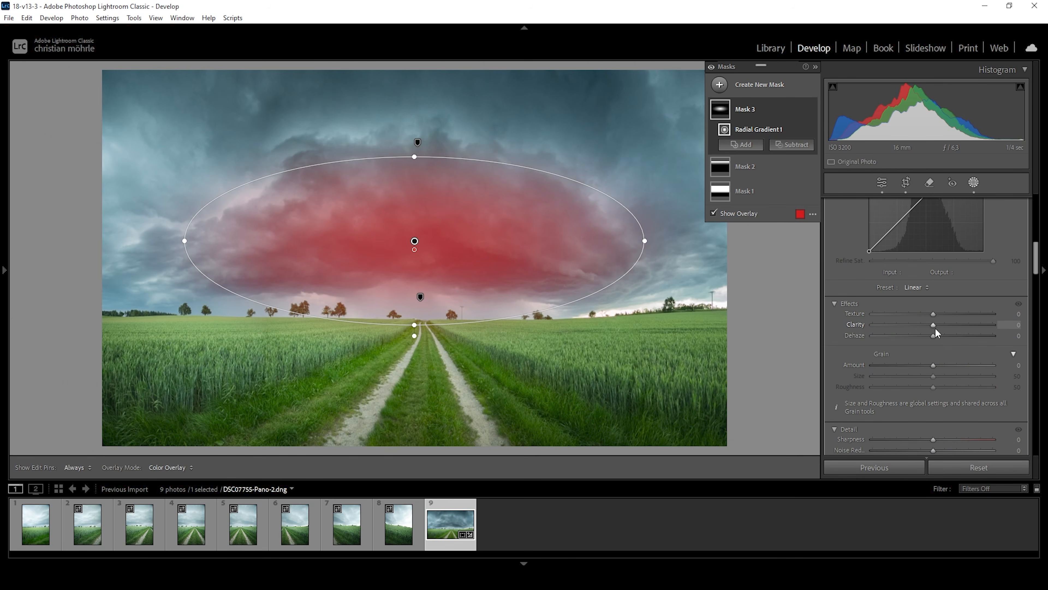
left_click(934, 325)
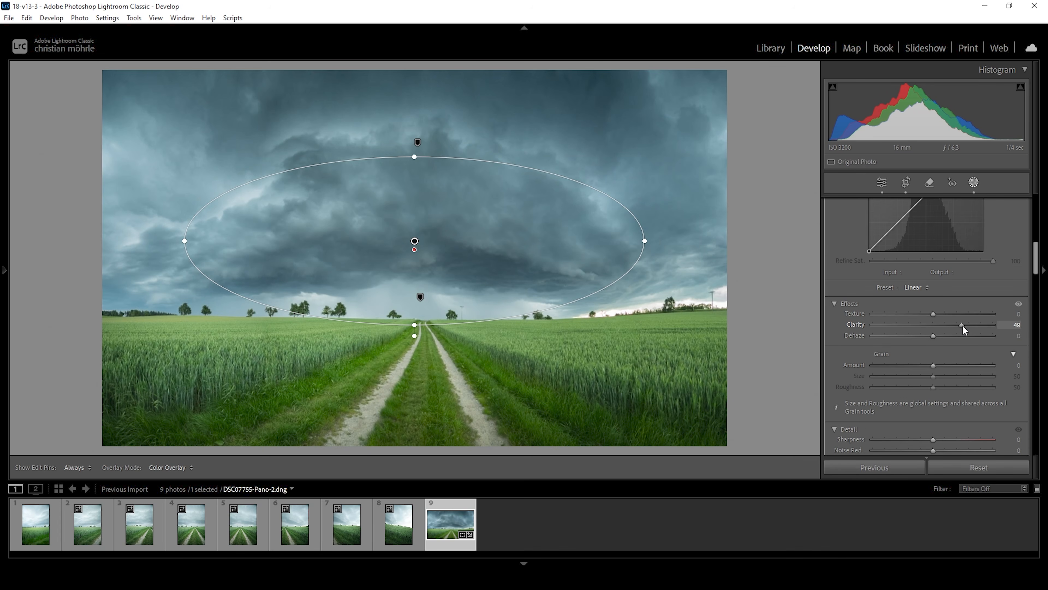
left_click_drag(963, 329, 963, 329)
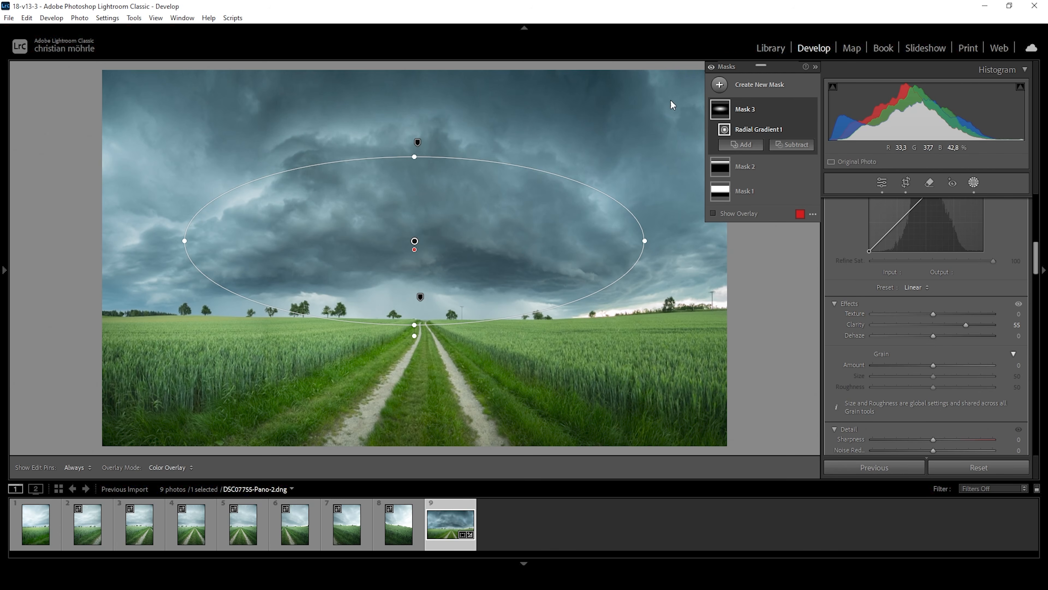
Create a color range mask sampled from the bright cloud band in the upper sky and reduce its Refine value to 1.
left_click(741, 144)
left_click(776, 234)
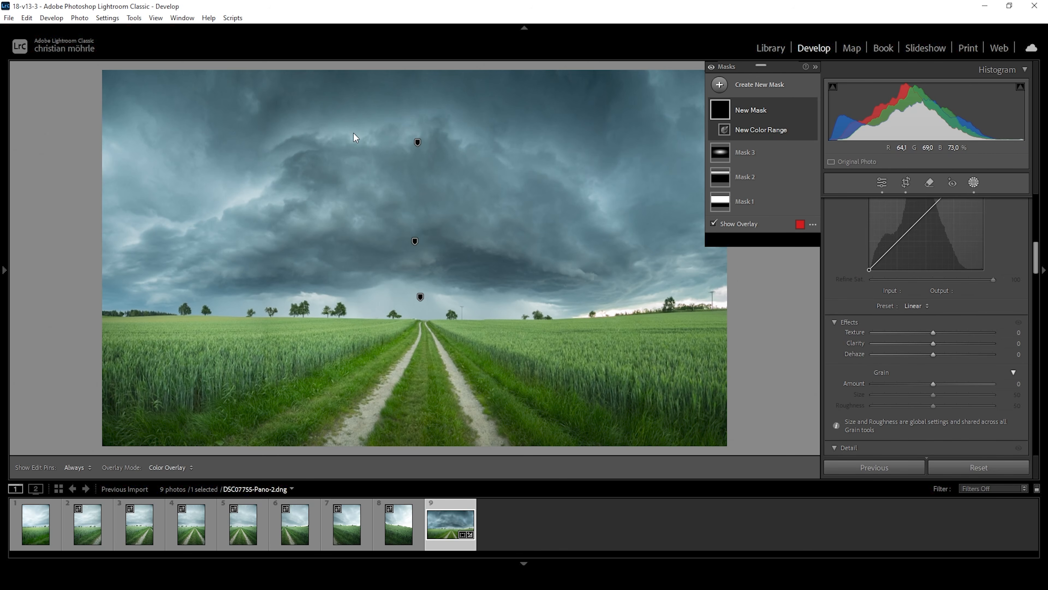
left_click(354, 133)
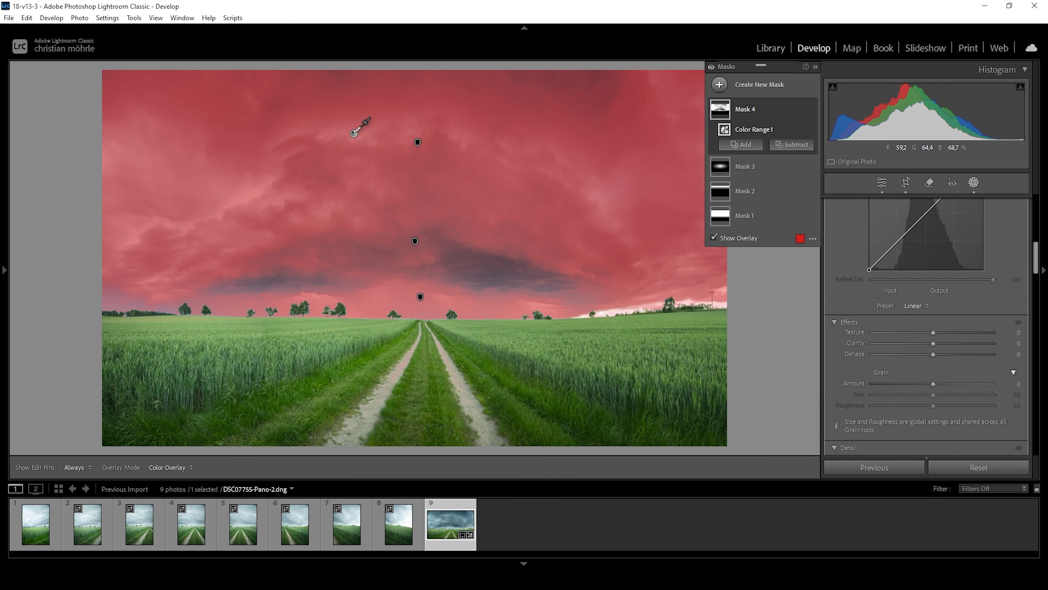
scroll(919, 310, "up", 8)
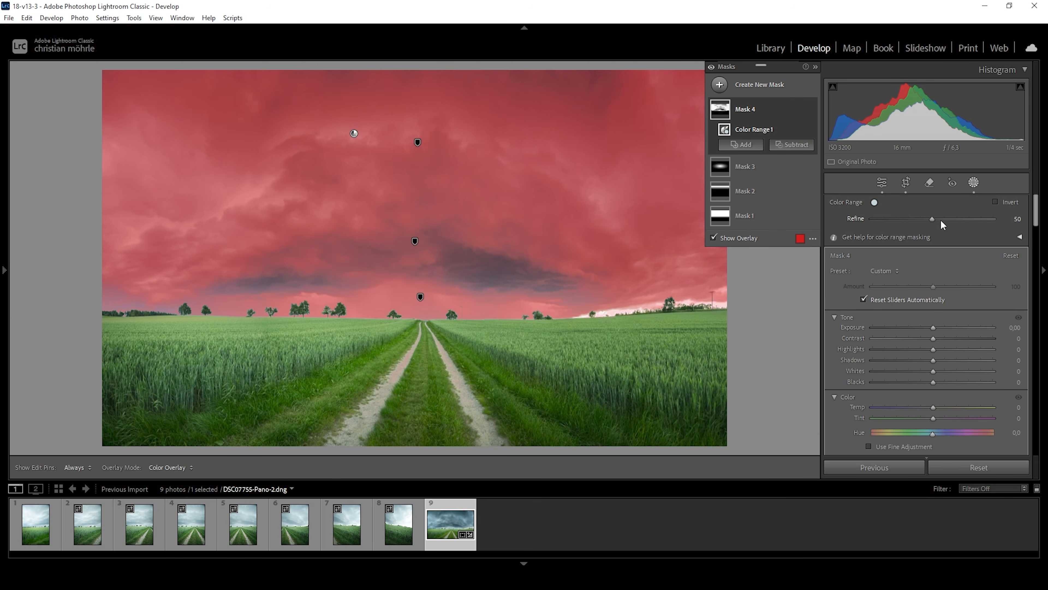
left_click_drag(932, 219, 867, 219)
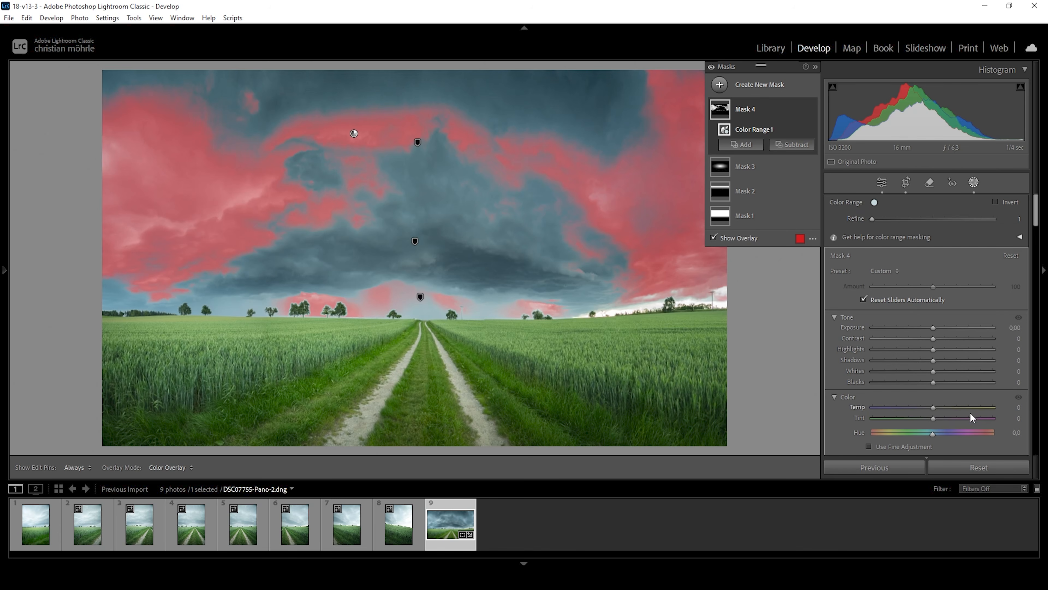
Set the bright-cloud color range mask's Saturation to 21 and Highlights to 7.
scroll(932, 382, "down", 4)
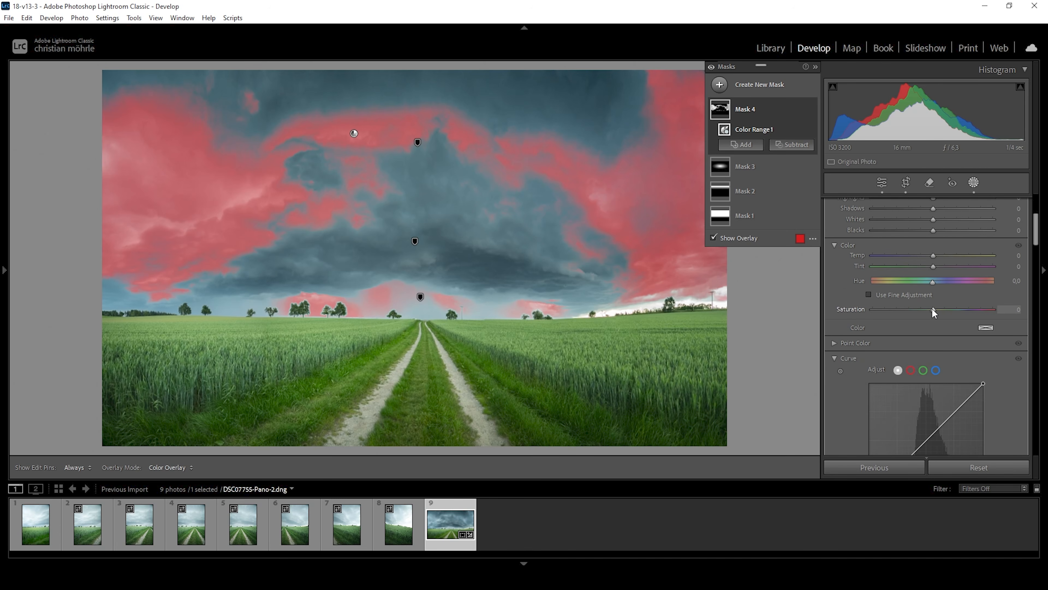
left_click_drag(932, 308, 946, 309)
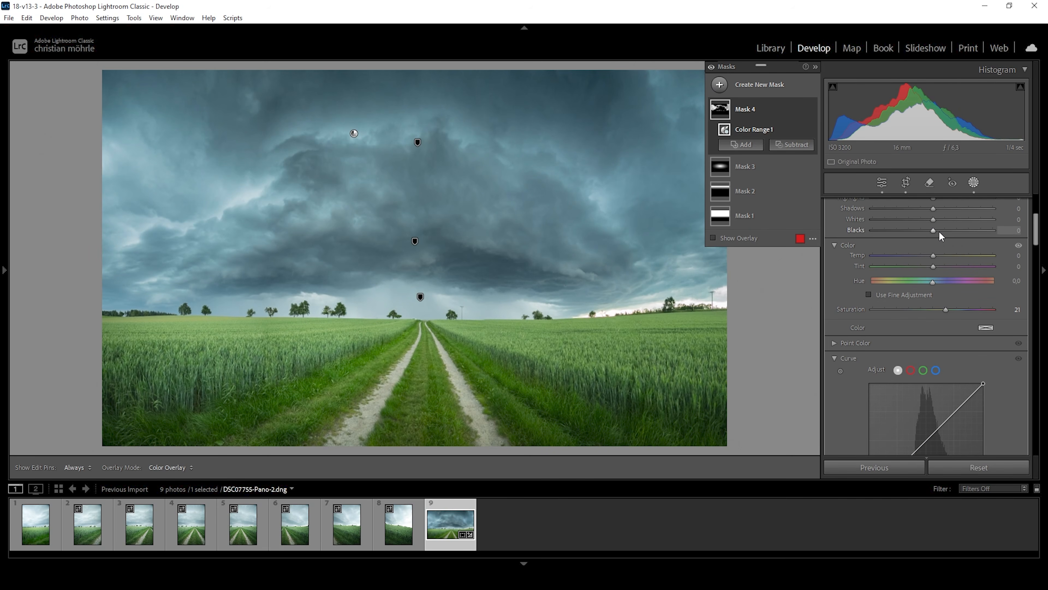
scroll(939, 231, "up", 3)
left_click_drag(932, 275, 937, 274)
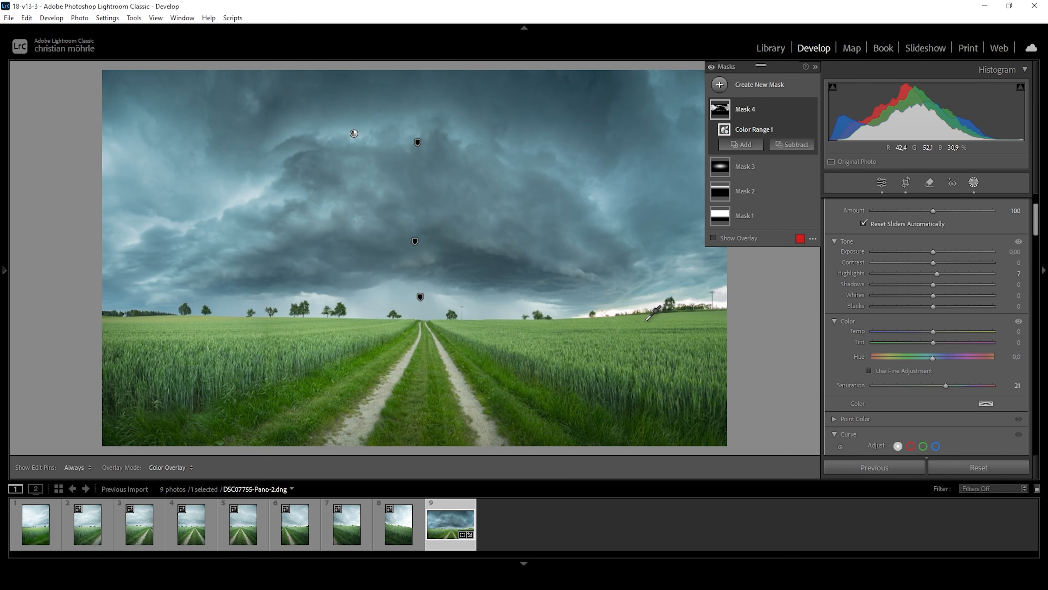
Add a small, flat radial gradient mask over the bright horizon on the right side of the photo.
left_click(720, 85)
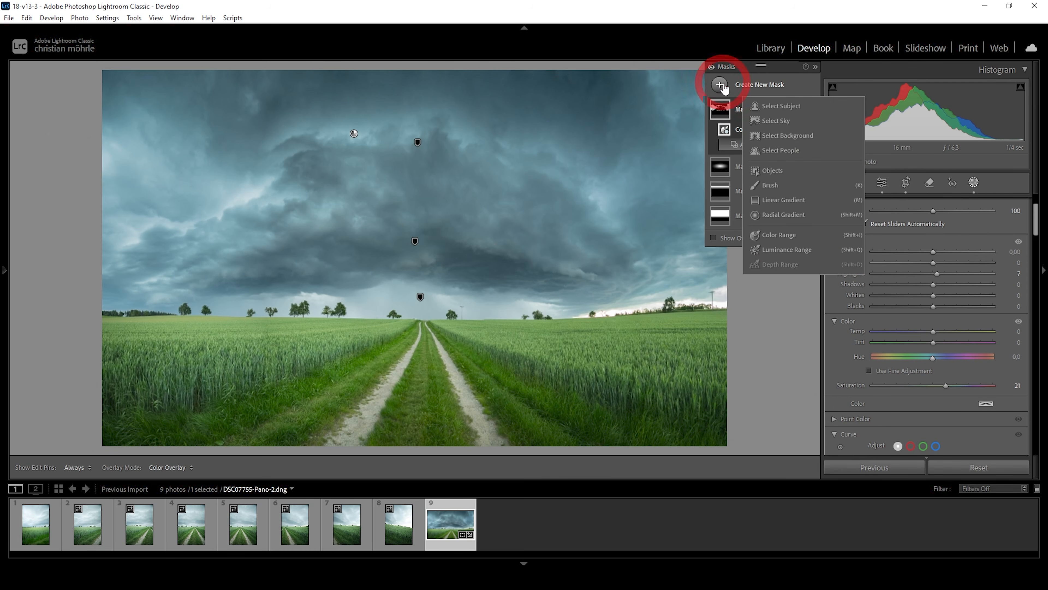
left_click(775, 213)
mouse_move(612, 314)
left_mouse_down()
mouse_move(646, 316)
mouse_move(671, 333)
mouse_move(688, 308)
mouse_move(620, 311)
left_mouse_up()
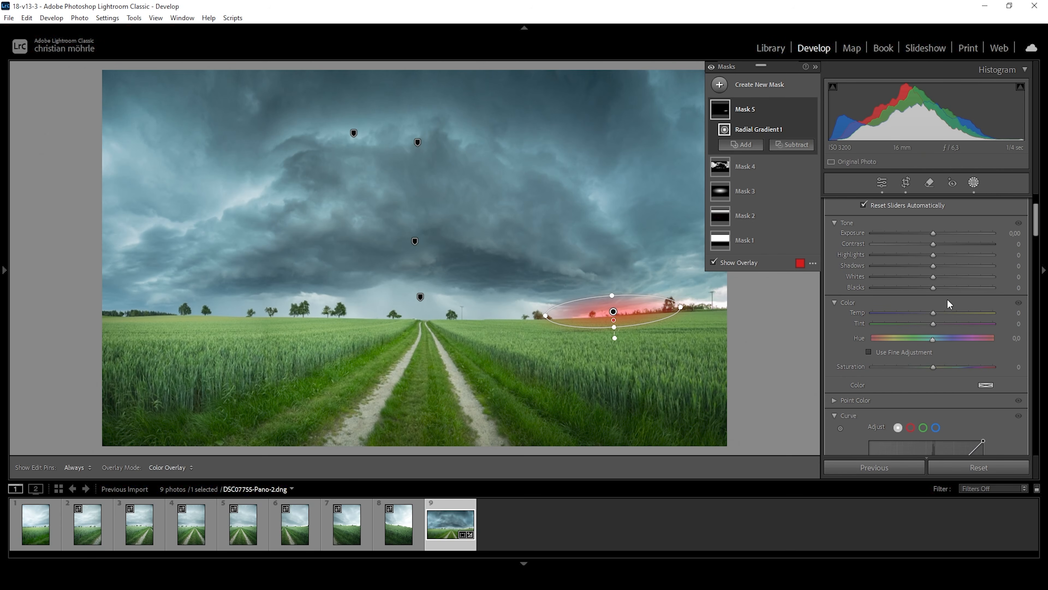
Set the horizon radial mask's Blacks to 34 and Highlights to −56, and lower its Dehaze below zero.
left_click_drag(935, 286, 935, 287)
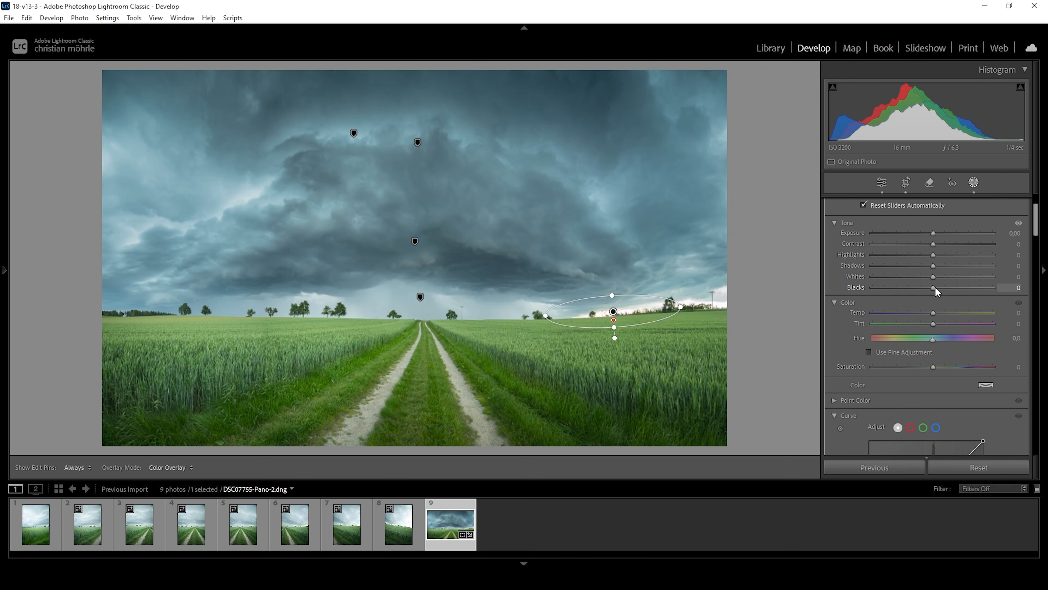
left_click_drag(955, 288, 955, 288)
scroll(957, 363, "down", 5)
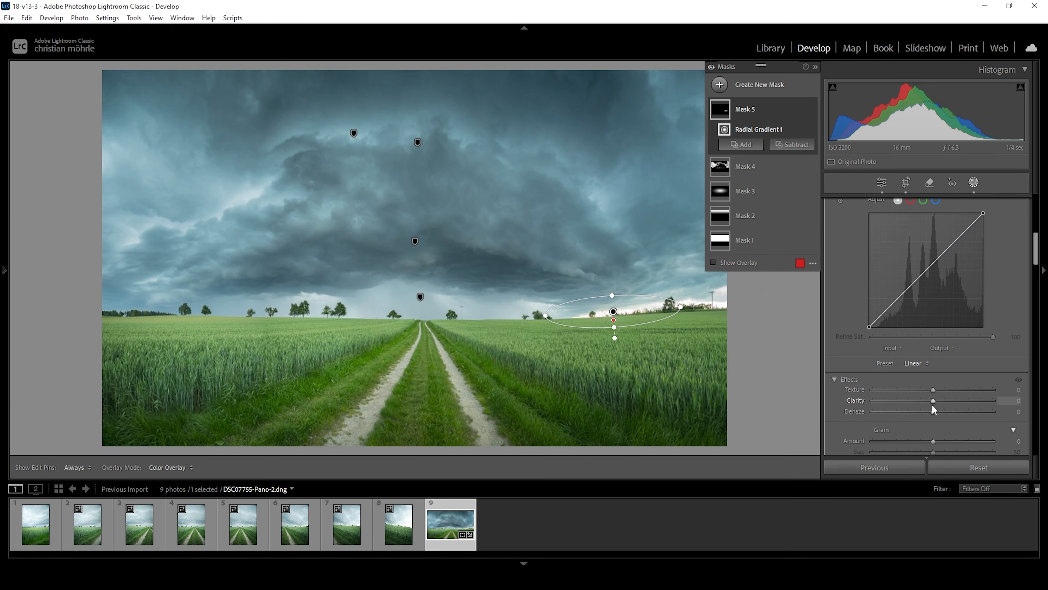
left_click_drag(933, 412, 911, 411)
left_click_drag(932, 331, 898, 331)
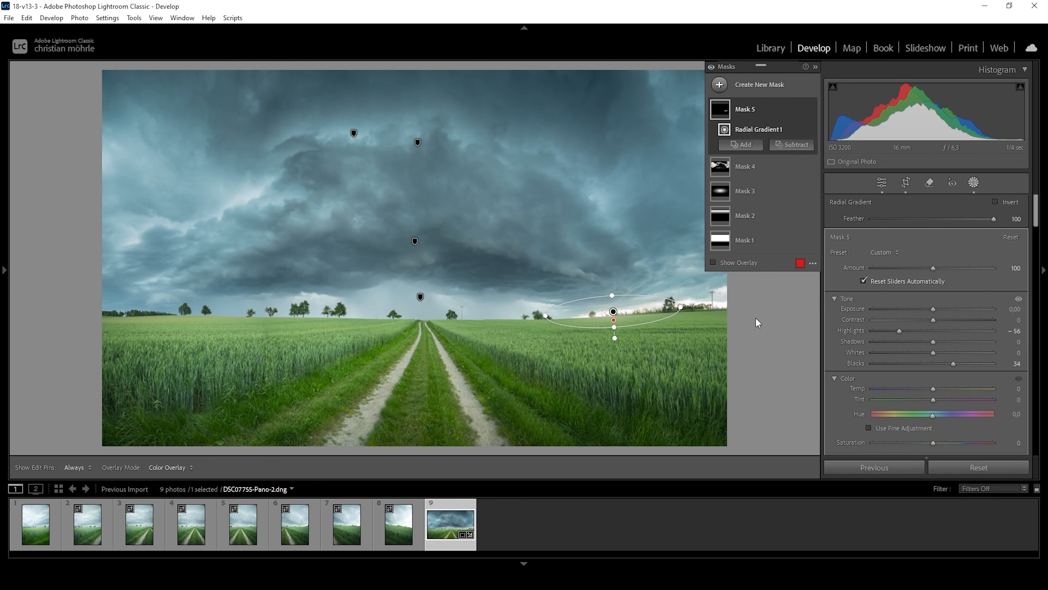
Add another linear gradient mask over the whole sky, fading out across the horizon, with Contrast at 10 and Blacks at −13.
left_click(742, 145)
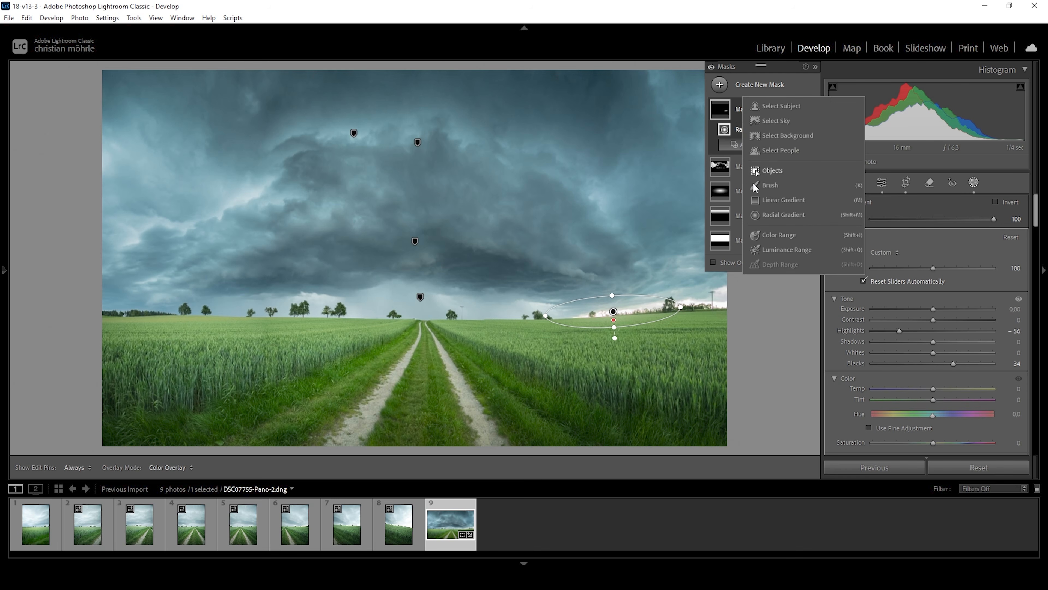
left_click(778, 201)
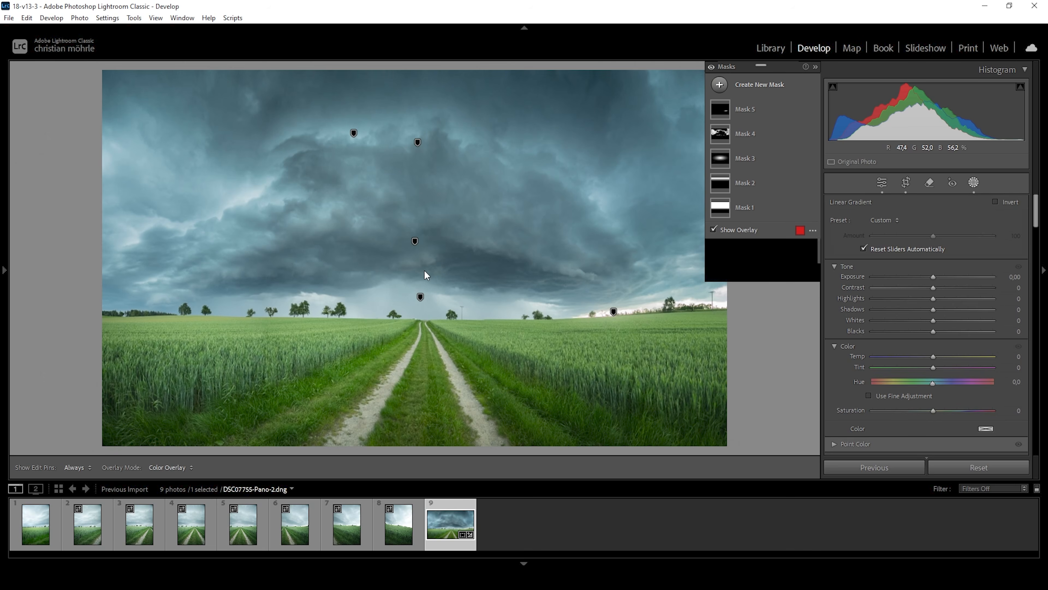
left_click_drag(435, 306, 435, 307)
left_click_drag(442, 332, 438, 339)
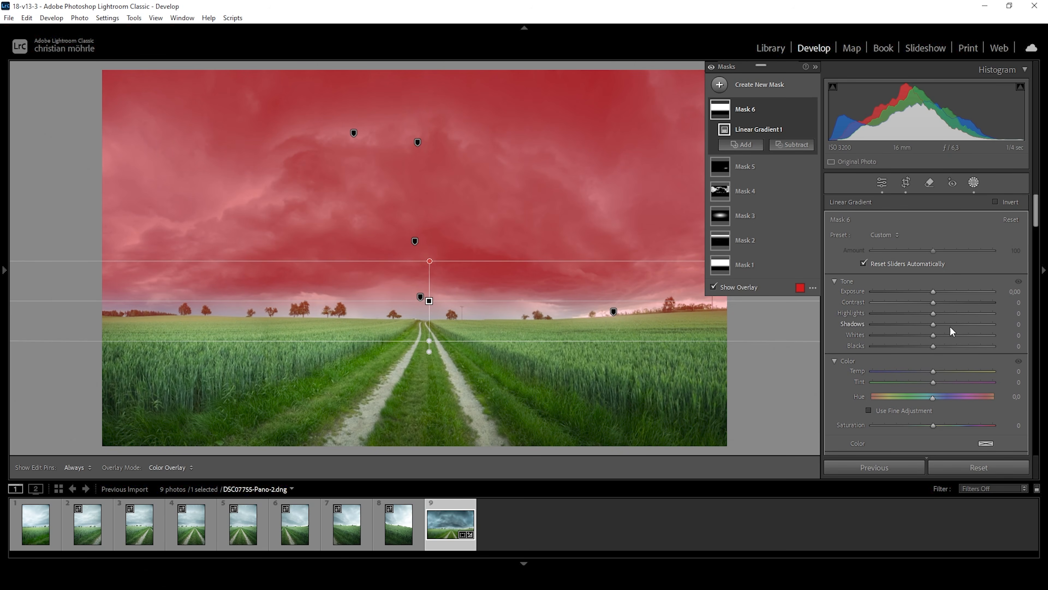
mouse_move(933, 303)
left_mouse_down()
mouse_move(947, 303)
mouse_move(939, 303)
left_mouse_up()
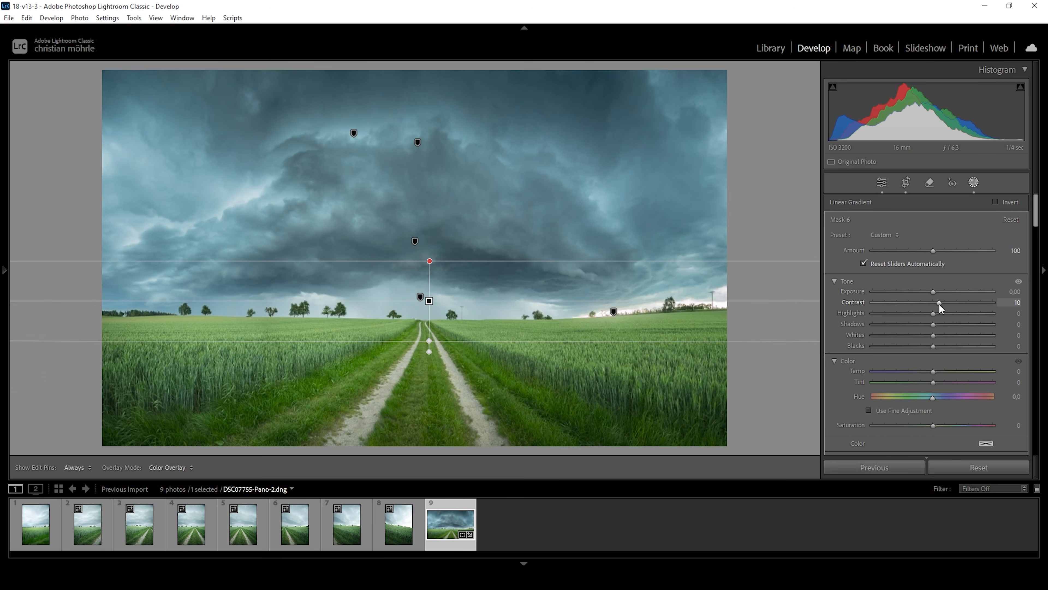
left_click_drag(933, 346, 930, 347)
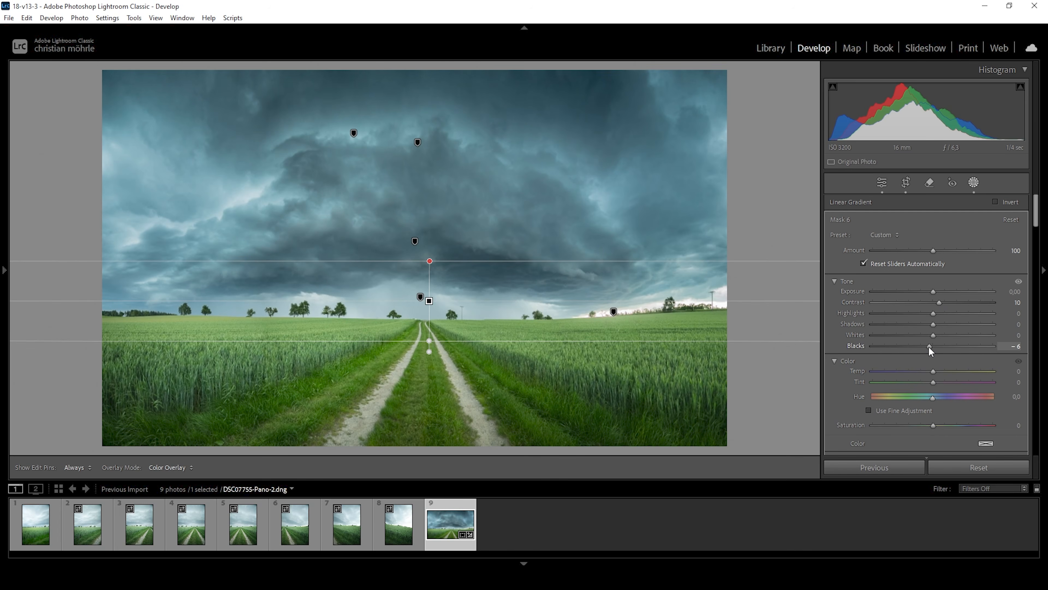
left_click_drag(929, 345, 925, 346)
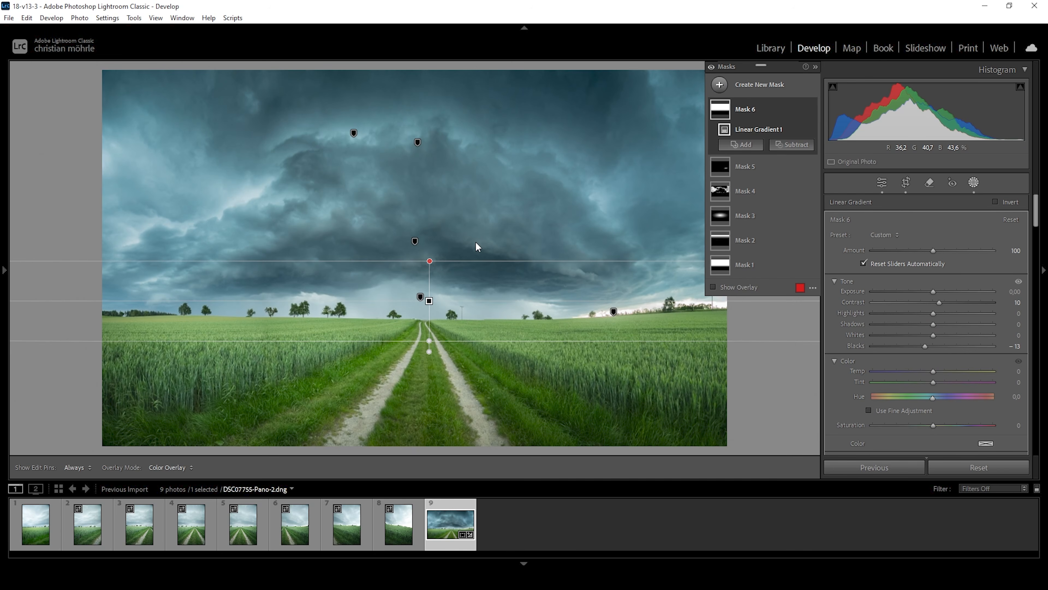
Add a linear gradient mask covering the field and path, with a narrow transition just around the horizon.
left_click(721, 86)
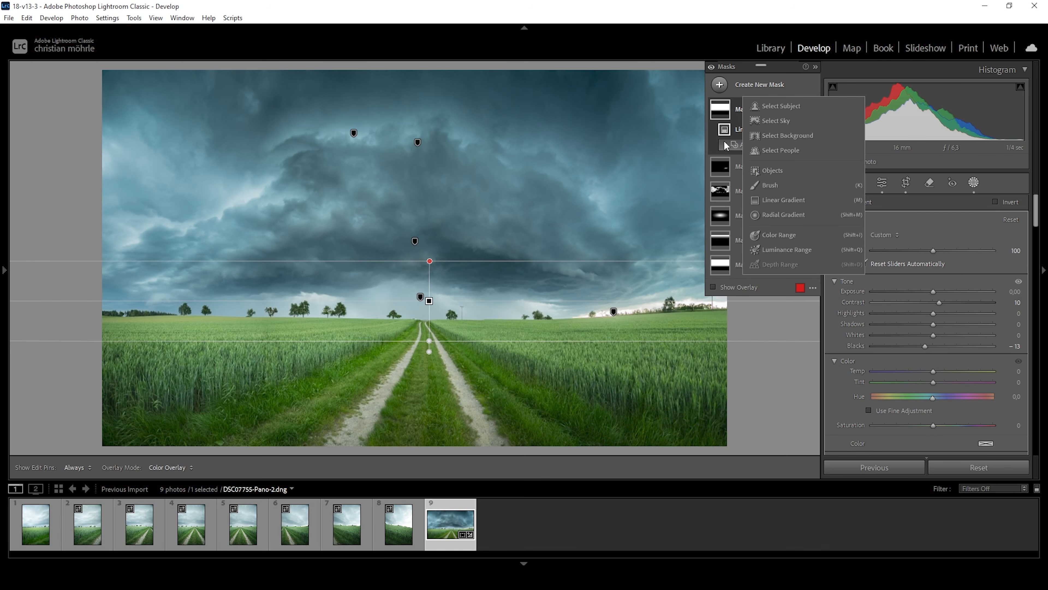
left_click(770, 201)
left_click_drag(425, 325, 424, 318)
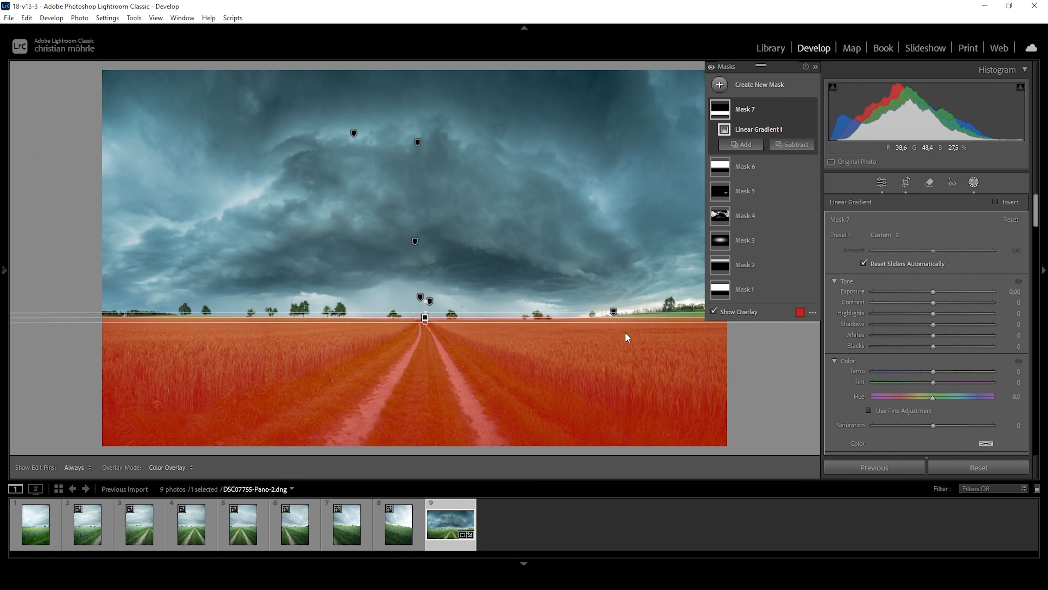
left_click_drag(425, 323, 430, 309)
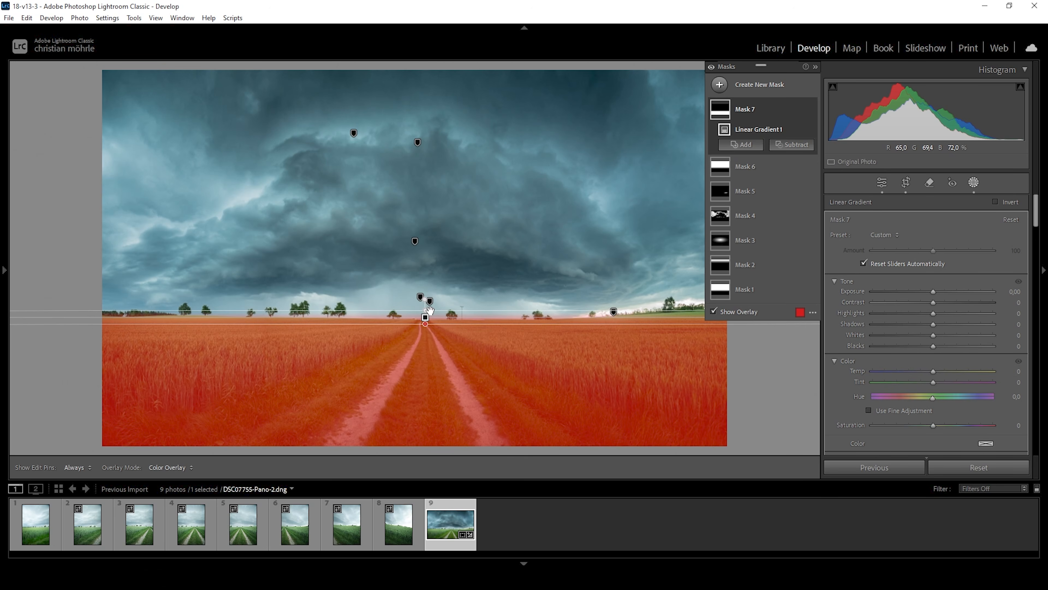
left_click_drag(426, 327, 428, 332)
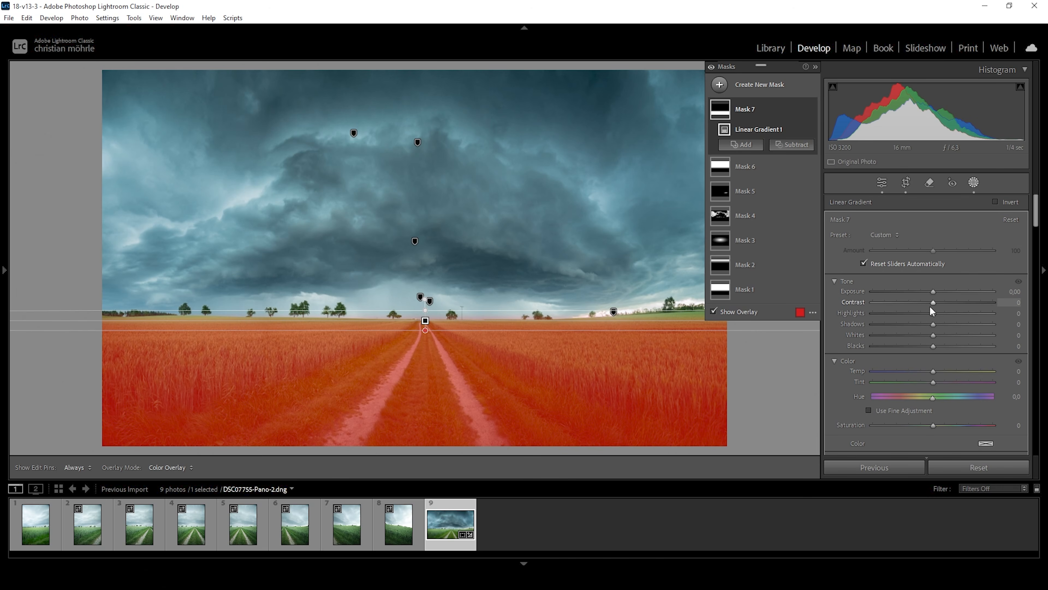
Set the field mask's Contrast to 22, Shadows to −17 and Clarity to 22, and raise its Blacks slightly.
left_click_drag(934, 303, 934, 303)
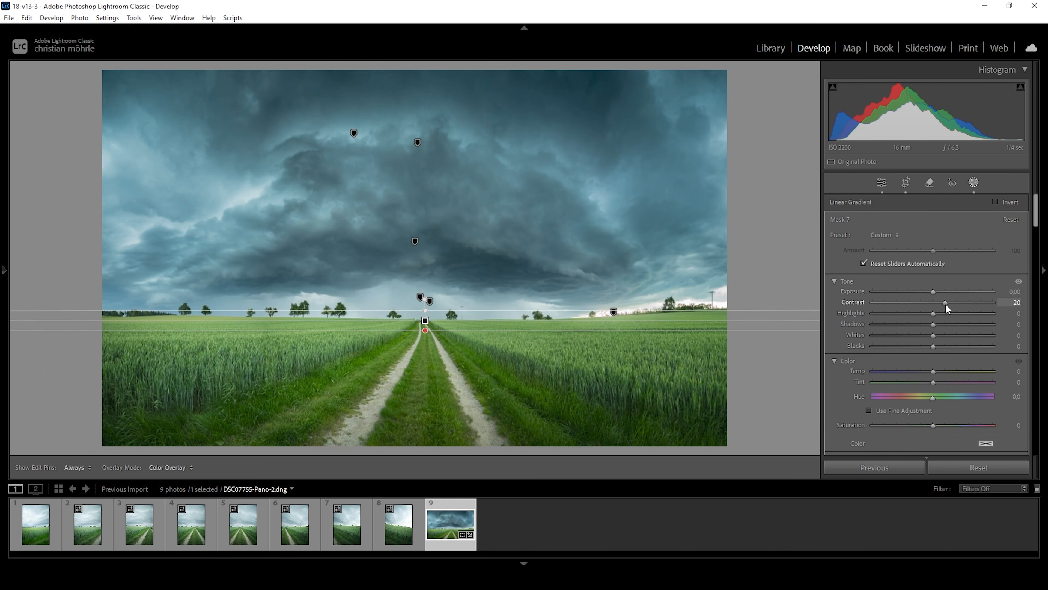
left_click_drag(947, 303, 922, 324)
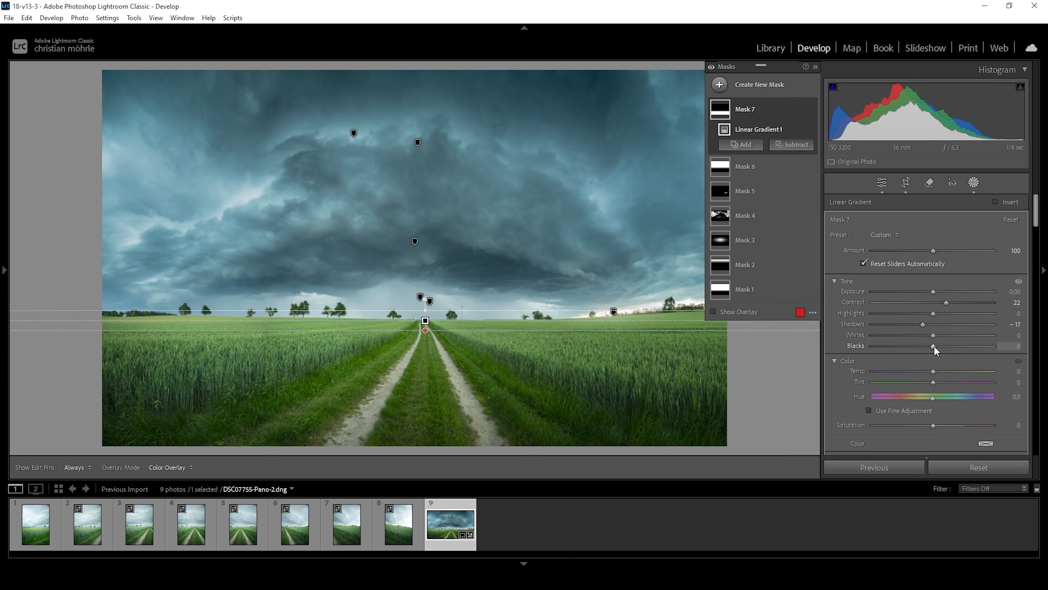
left_click_drag(935, 350, 937, 347)
scroll(939, 368, "down", 6)
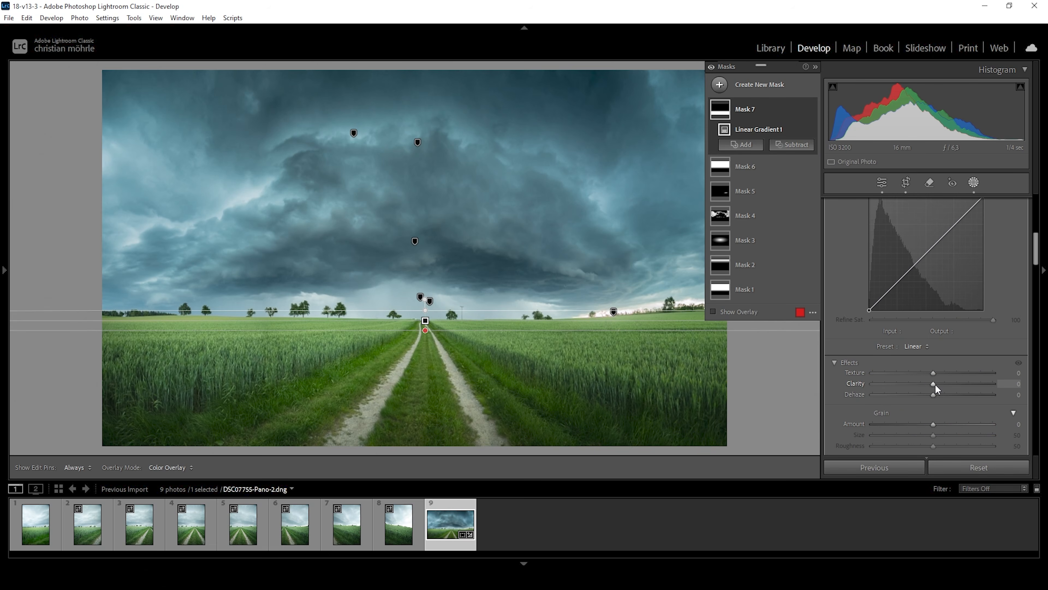
left_click_drag(936, 384, 940, 384)
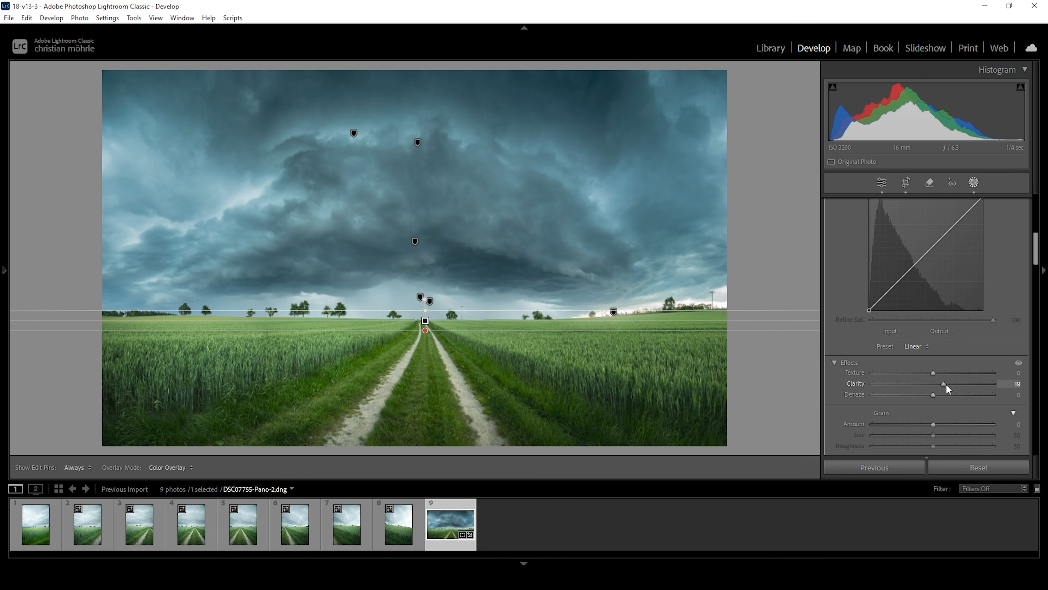
left_click_drag(946, 383, 948, 384)
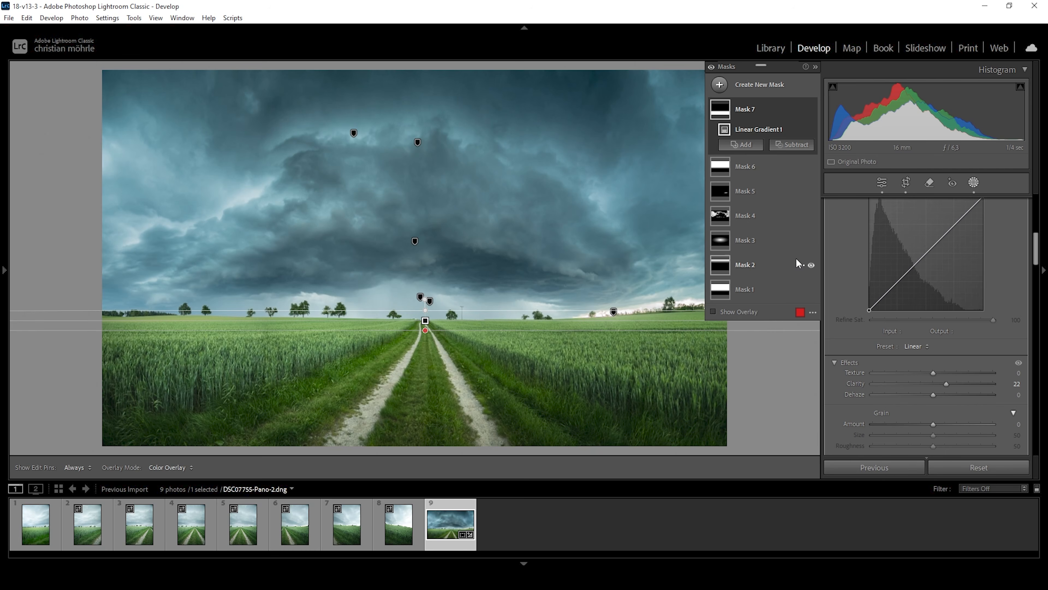
Add a wide, flat radial gradient mask centred on the horizon where the path meets the sky.
left_click(719, 85)
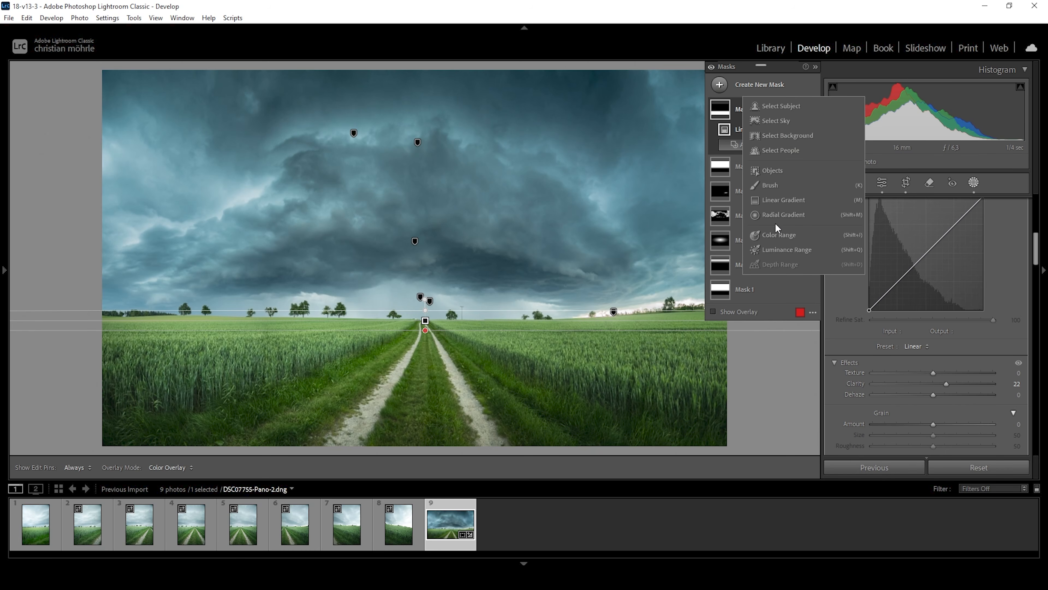
left_click(778, 234)
left_click_drag(460, 319, 590, 354)
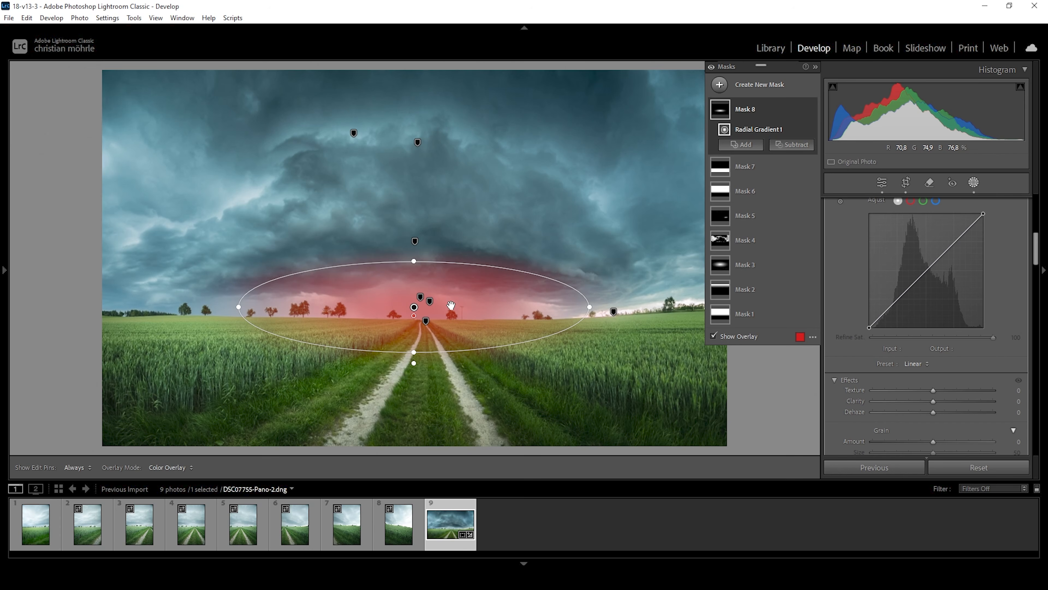
Set the new radial mask's Whites to 71 and Blacks to −15 to brighten the centre of the horizon.
scroll(924, 339, "up", 5)
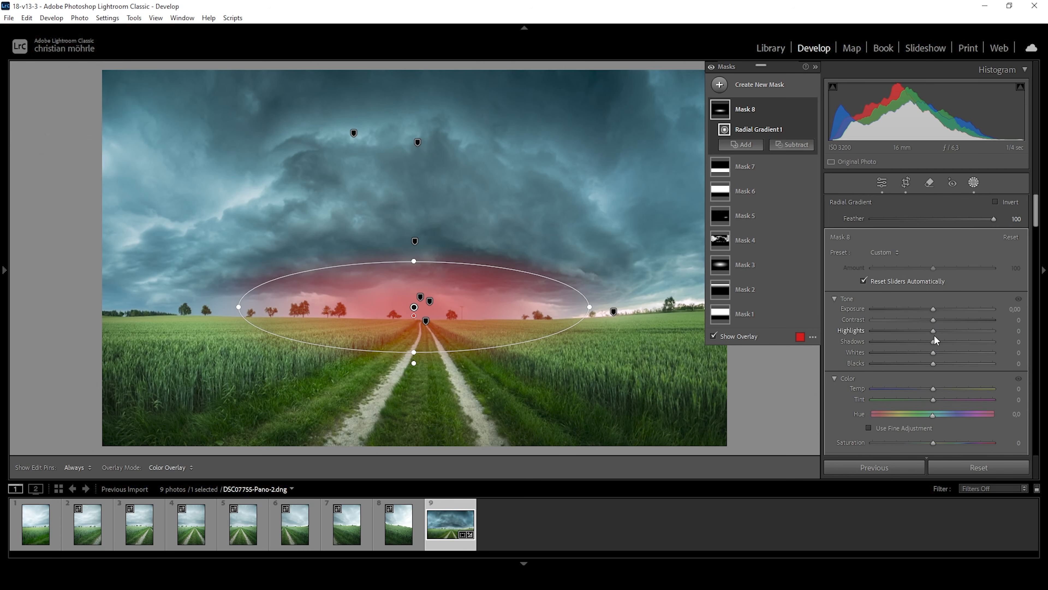
left_click_drag(936, 354, 972, 354)
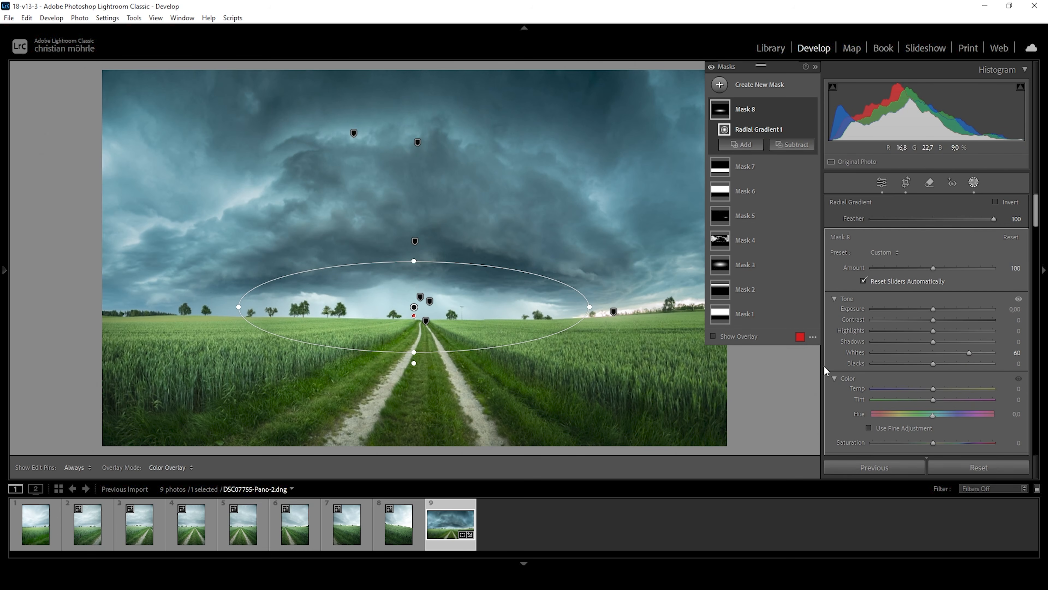
left_click_drag(970, 352, 923, 363)
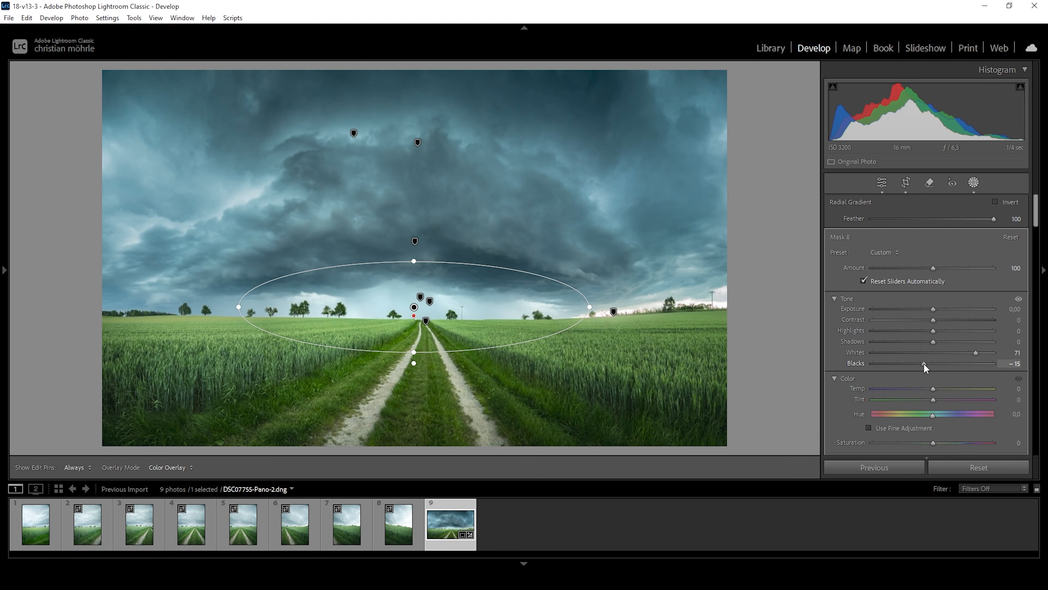
left_click_drag(924, 363, 924, 363)
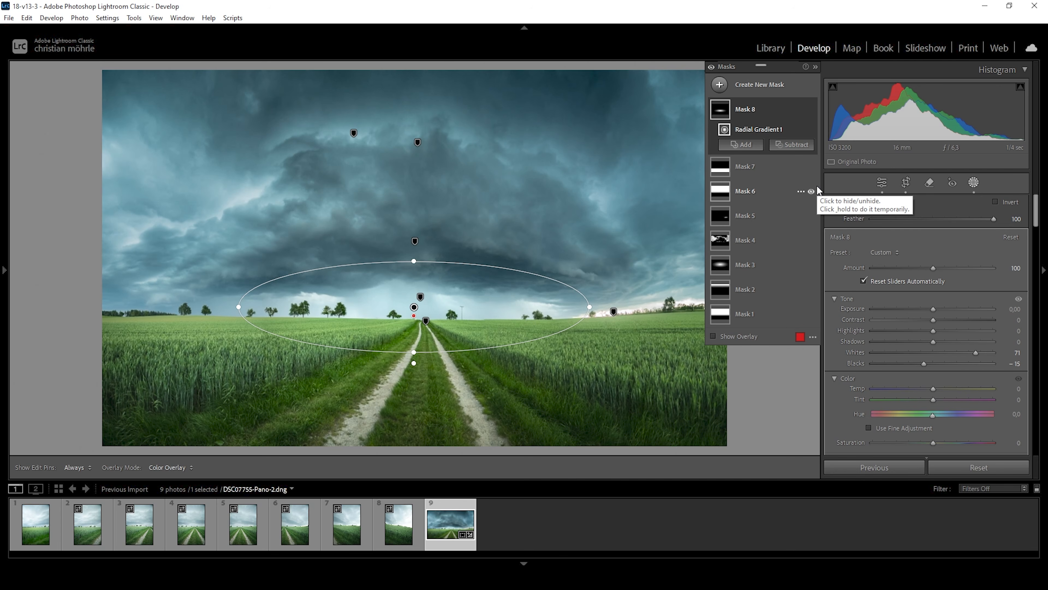
Hide all masks to compare the photo without the local adjustments, and show them again.
left_click(713, 67)
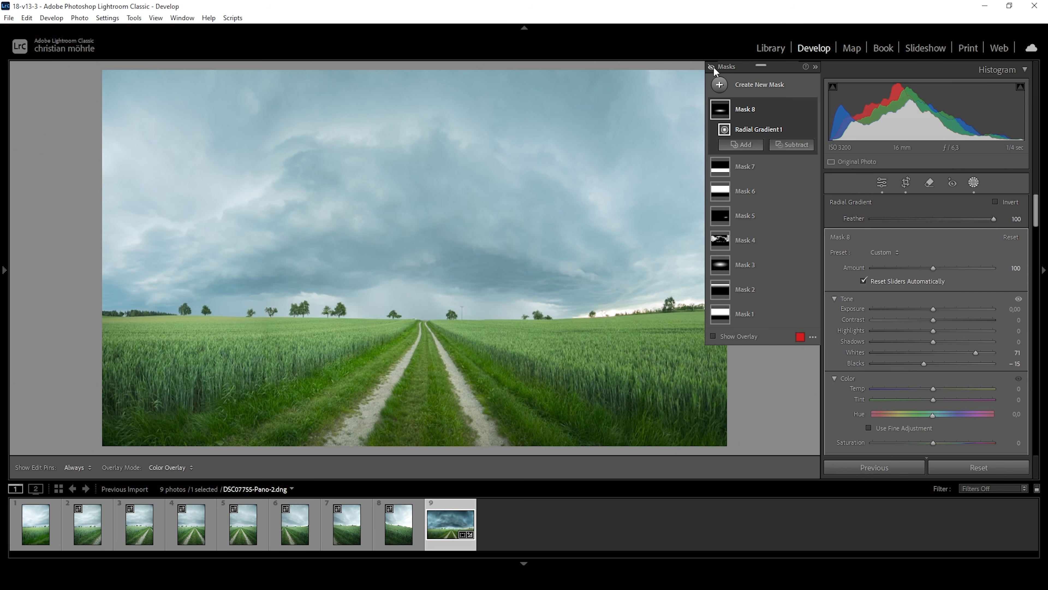
left_click(713, 69)
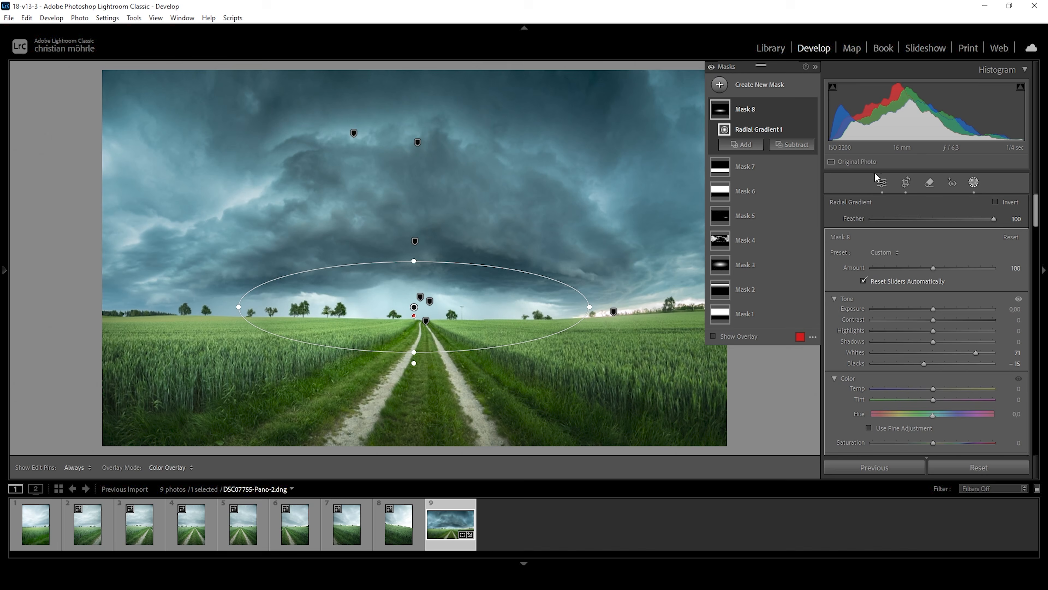
In the Color Mixer, lower the Green saturation slightly and fine-tune the Aqua and Blue saturation.
left_click(881, 183)
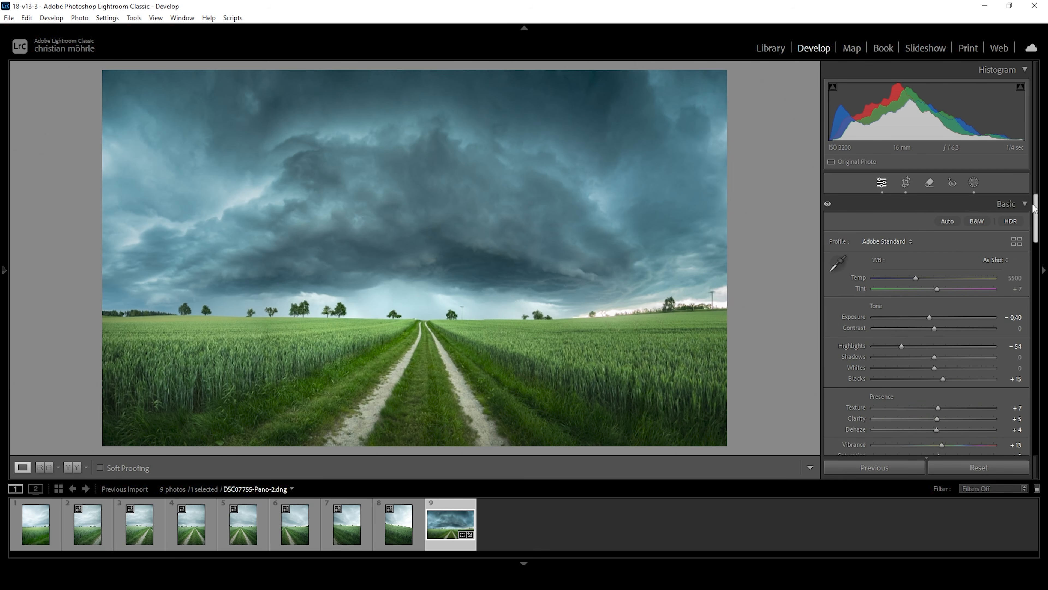
left_click(1024, 204)
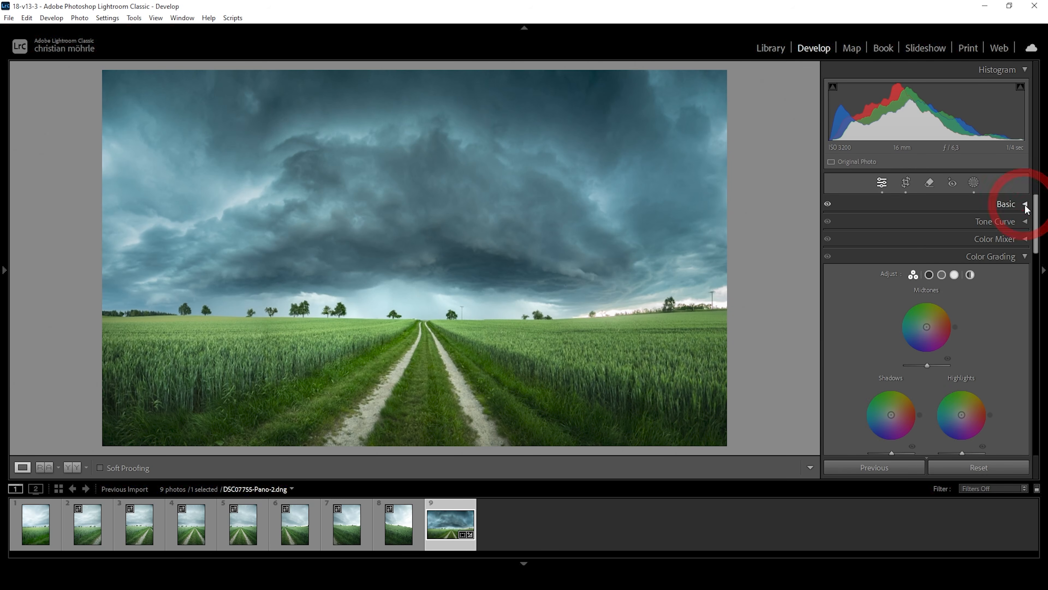
left_click(1004, 240)
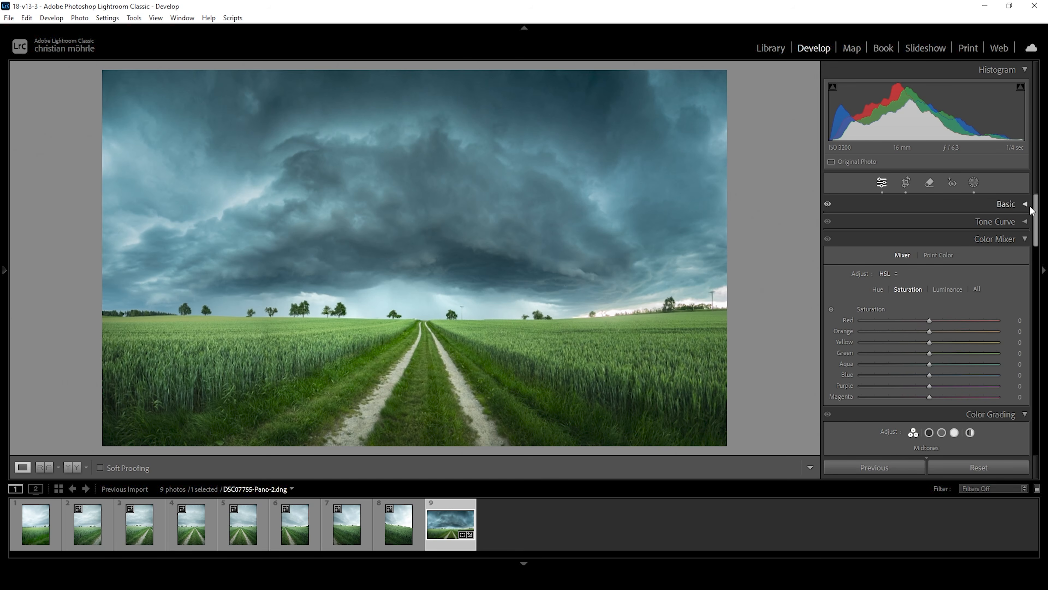
scroll(991, 231, "down", 3)
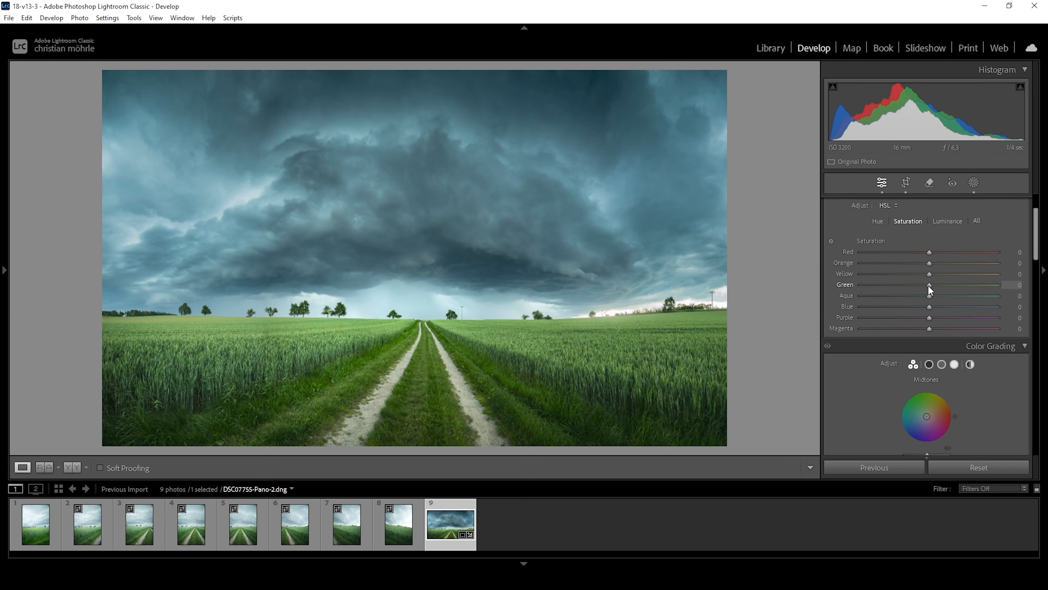
left_click_drag(925, 286, 923, 286)
left_click_drag(928, 295, 930, 296)
left_click_drag(931, 305, 931, 305)
In the Calibration settings, set the Blue Primary Hue to −5 and its Saturation to +12.
left_click_drag(1034, 223, 1035, 418)
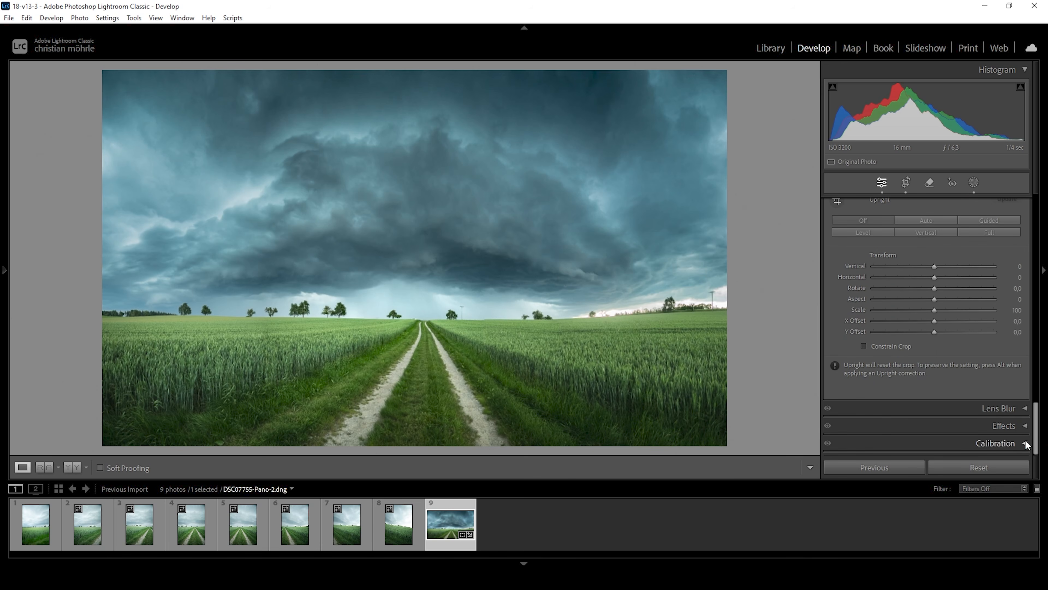
left_click(995, 442)
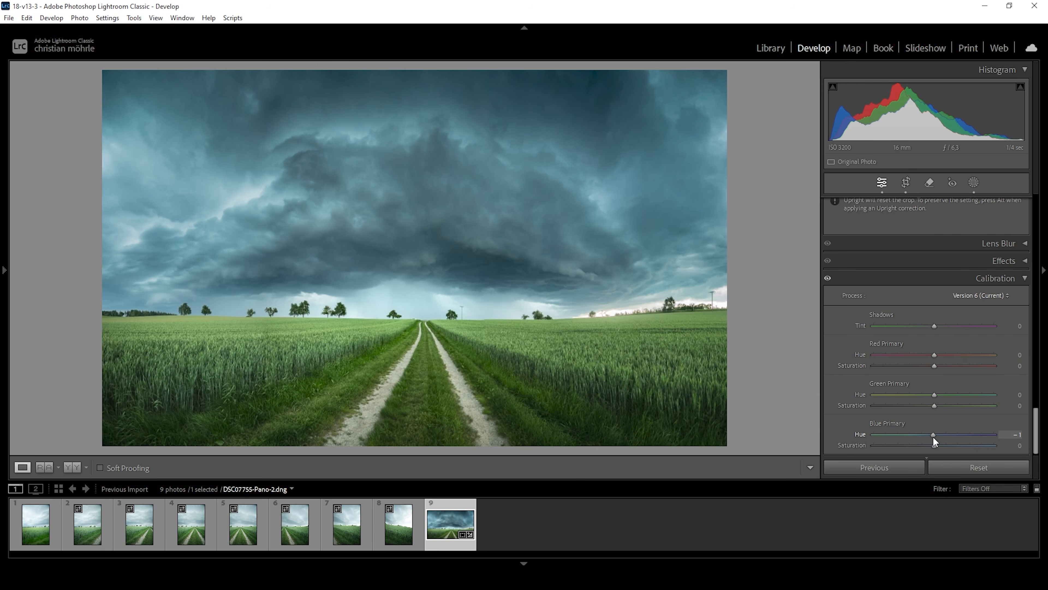
left_click_drag(933, 436, 945, 447)
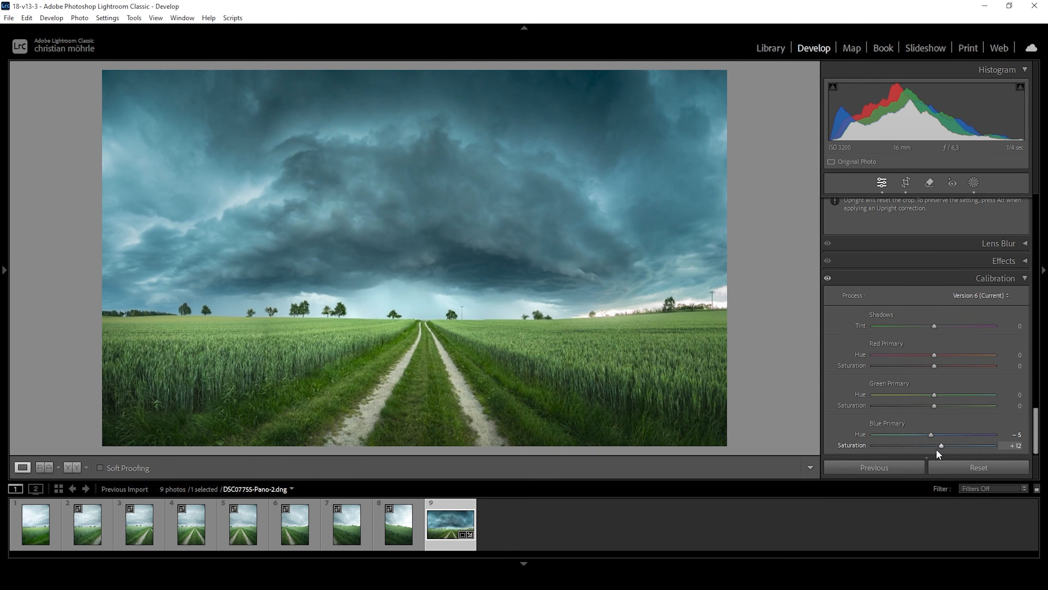
Enable the removal of chromatic aberration in the lens profile corrections.
left_click_drag(1036, 432, 1038, 337)
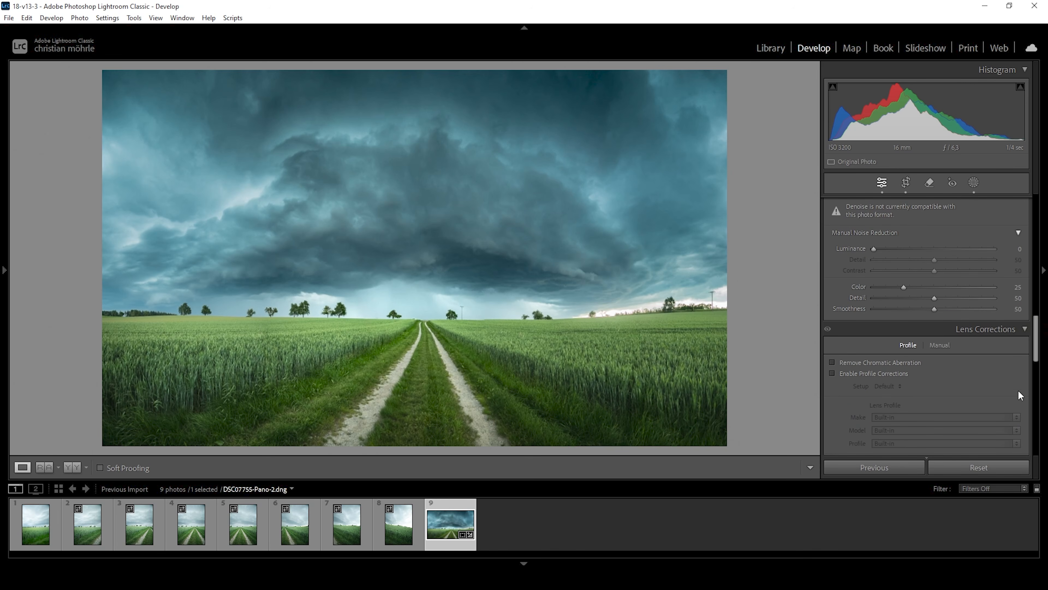
left_click(840, 362)
Set the Sharpening Radius to 0.5, Detail to 100 and Masking to 65.
left_click_drag(1035, 335, 1047, 291)
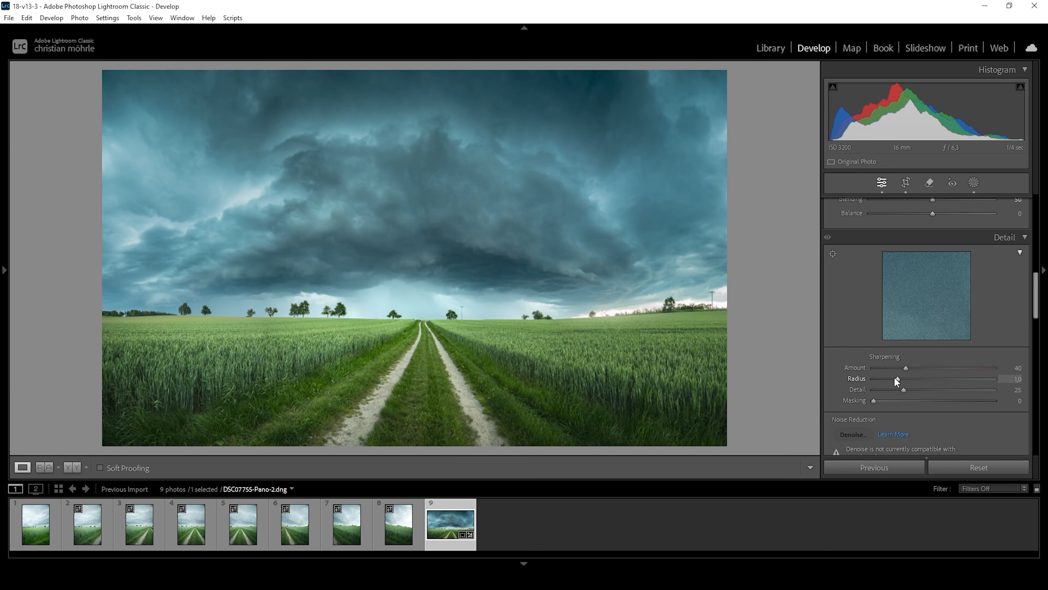
left_click_drag(894, 378, 994, 390)
left_click_drag(877, 400, 949, 407)
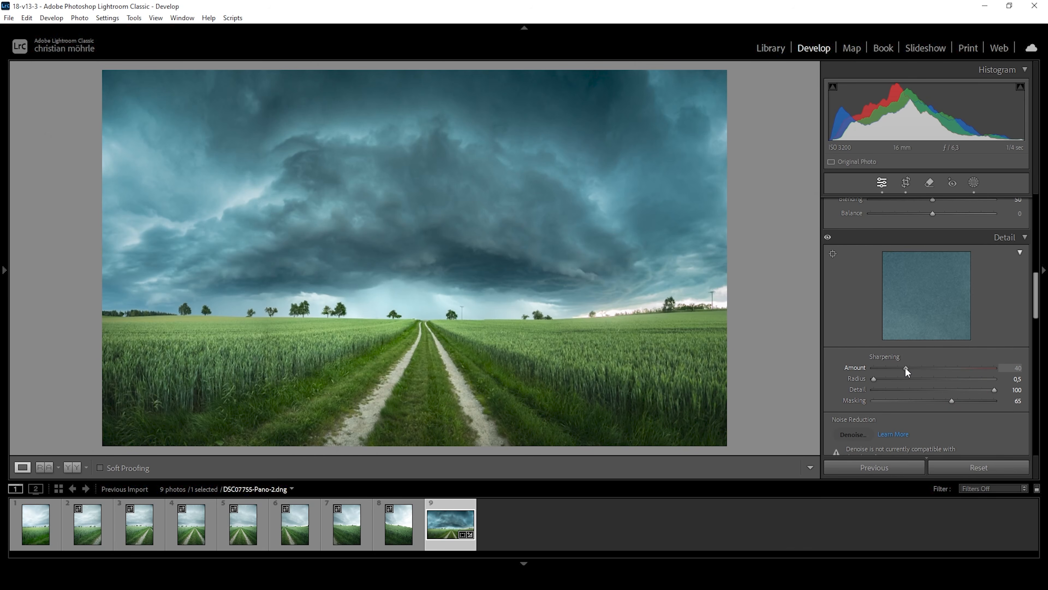